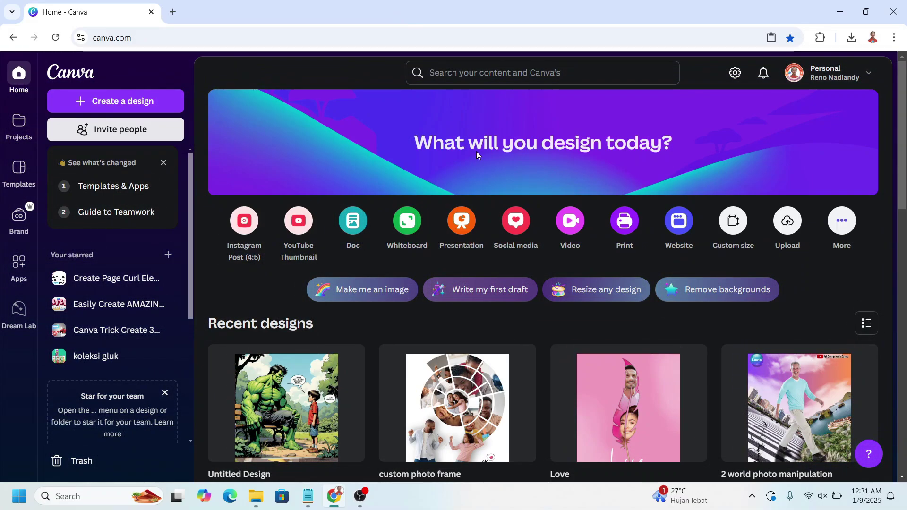
# Create a blank 1080 × 1350 px Instagram Post (4:5) from the Social media options
pyautogui.click(516, 228)
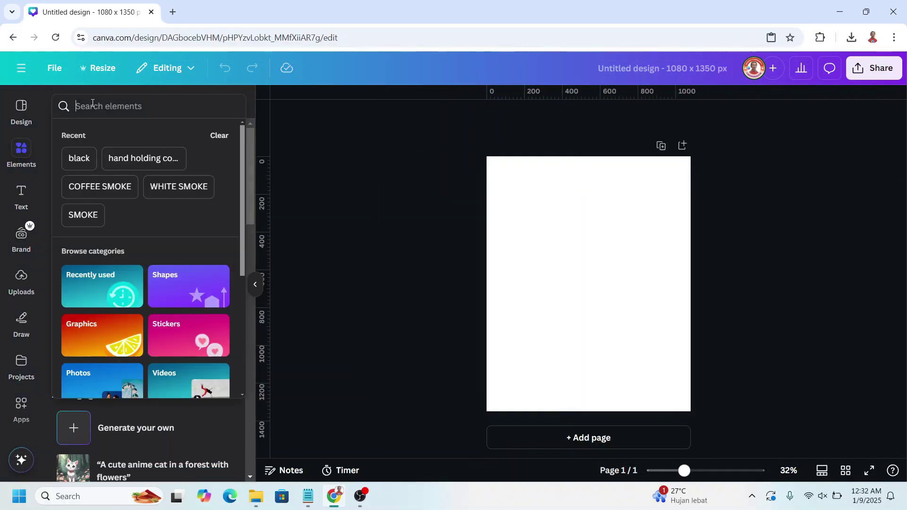
# Search elements for 'black' and set the Black Concrete Wall photo as the page background
pyautogui.write('black')
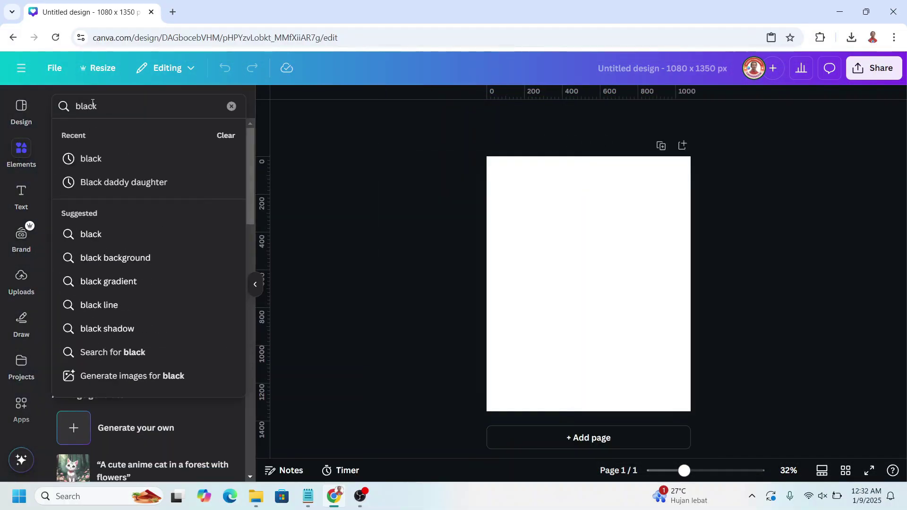
pyautogui.press('Return')
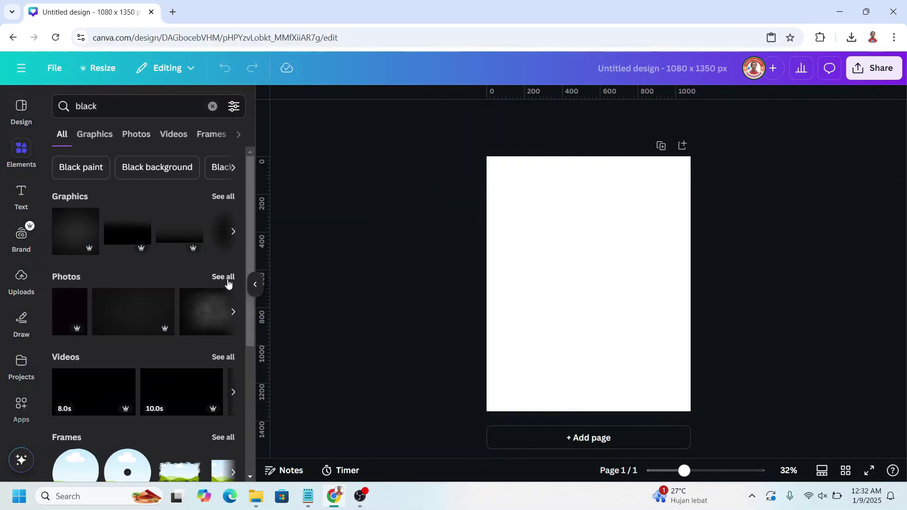
pyautogui.click(224, 278)
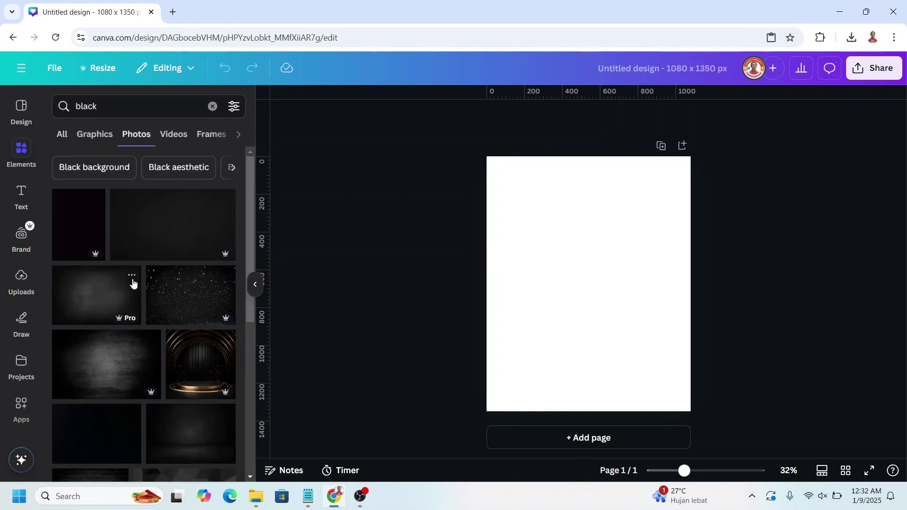
pyautogui.click(132, 279)
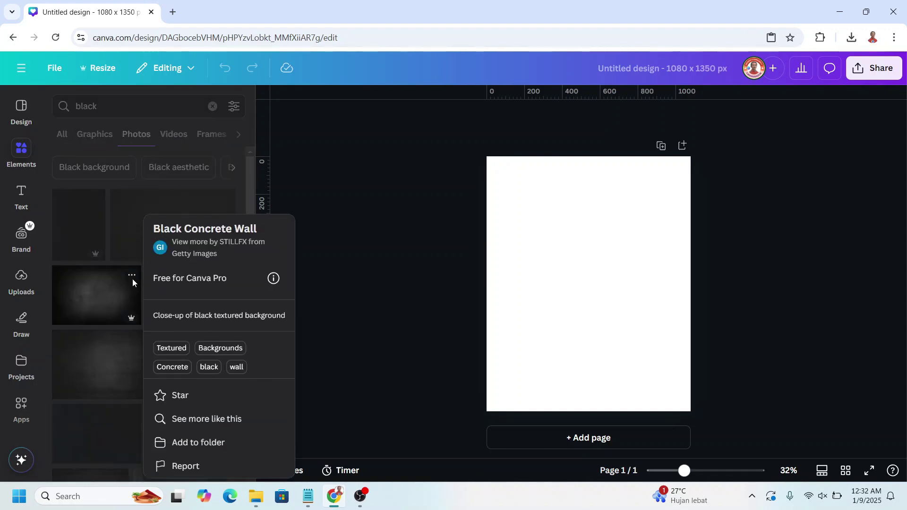
pyautogui.click(110, 296)
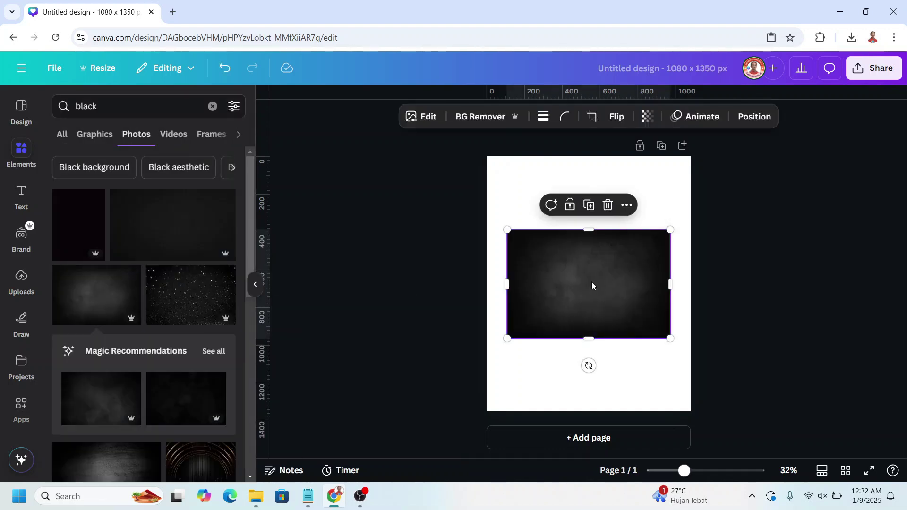
pyautogui.rightClick(591, 282)
pyautogui.click(659, 413)
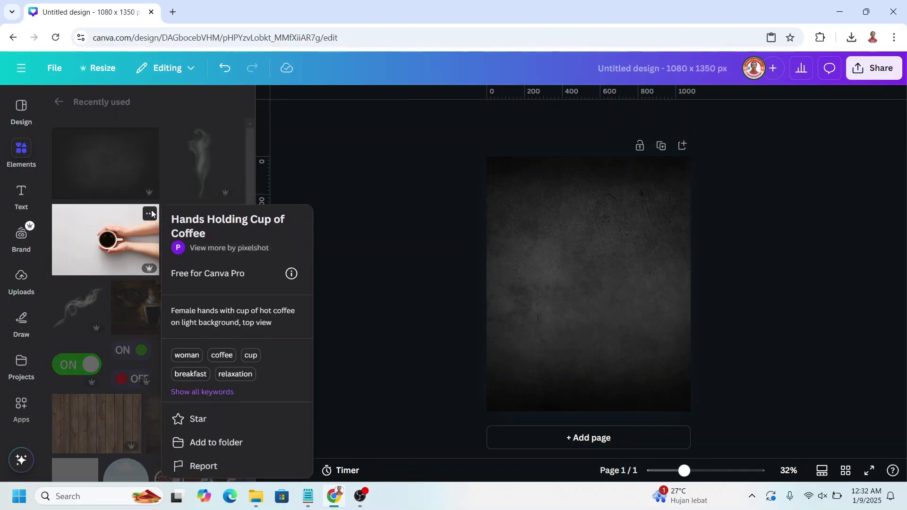
# Add Hands Holding Cup of Coffee, remove its background, rotate it upright, enlarge it, and move it below the page
pyautogui.click(122, 219)
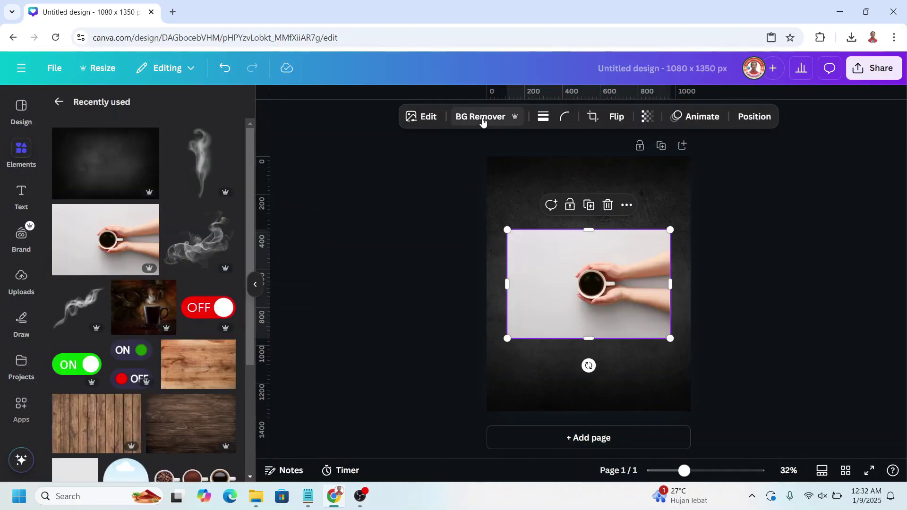
pyautogui.click(483, 121)
pyautogui.moveTo(588, 366); pyautogui.dragTo(543, 284)
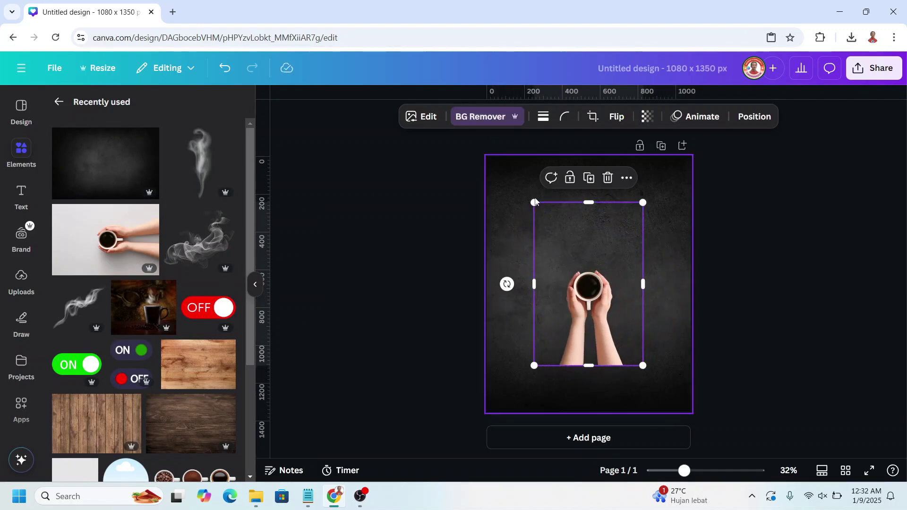
pyautogui.moveTo(535, 203); pyautogui.dragTo(473, 144)
pyautogui.moveTo(645, 366); pyautogui.dragTo(686, 447)
pyautogui.moveTo(630, 211); pyautogui.dragTo(628, 234)
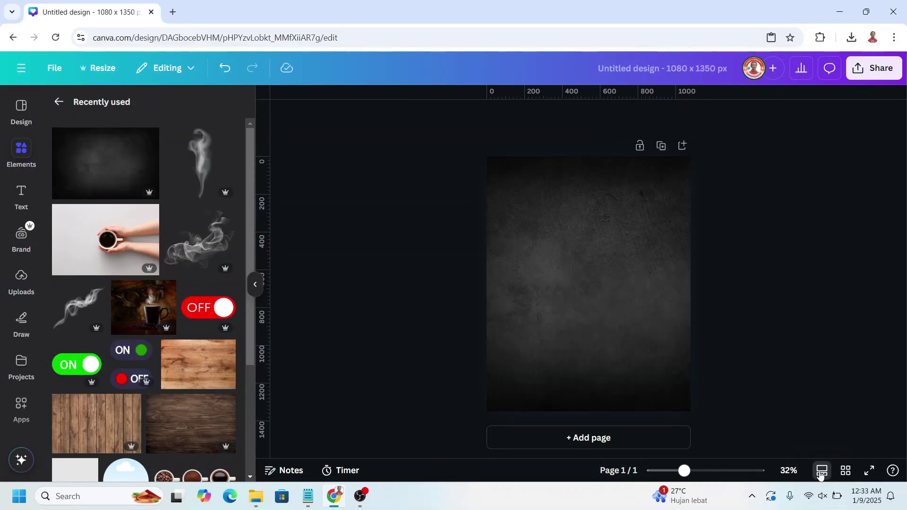
# Duplicate page 1 as page 2 and raise the coffee hands into view at the page bottom
pyautogui.click(822, 470)
pyautogui.rightClick(563, 436)
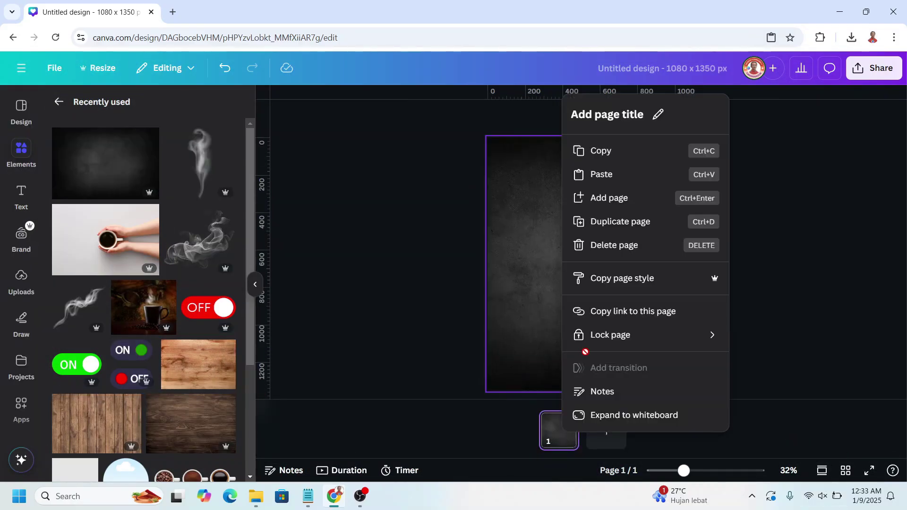
pyautogui.click(619, 221)
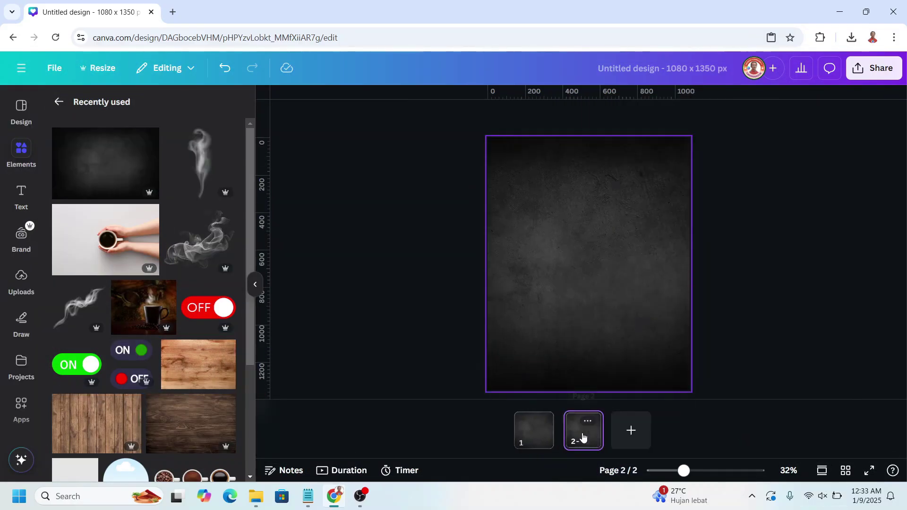
pyautogui.click(611, 349)
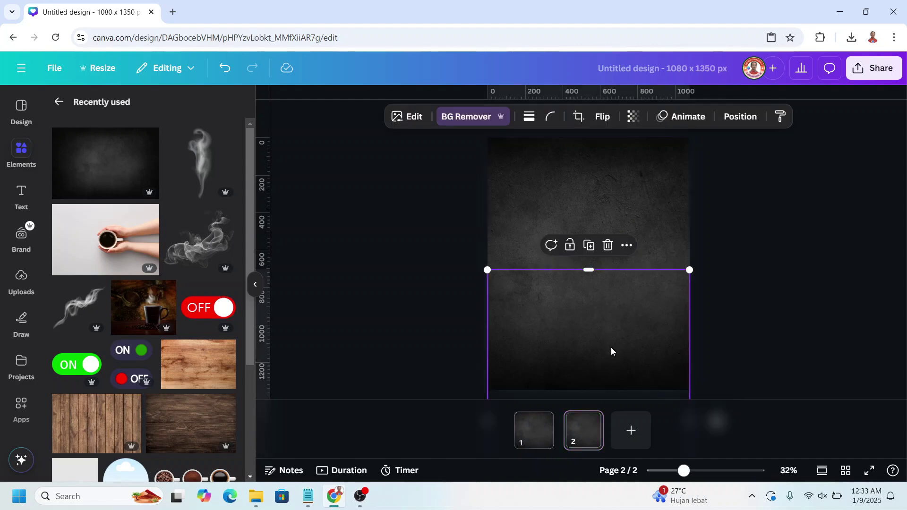
pyautogui.moveTo(615, 352); pyautogui.dragTo(617, 221)
# Add an ENERGY subheading centered in the cup at about size 11, then duplicate it twice below
pyautogui.click(18, 200)
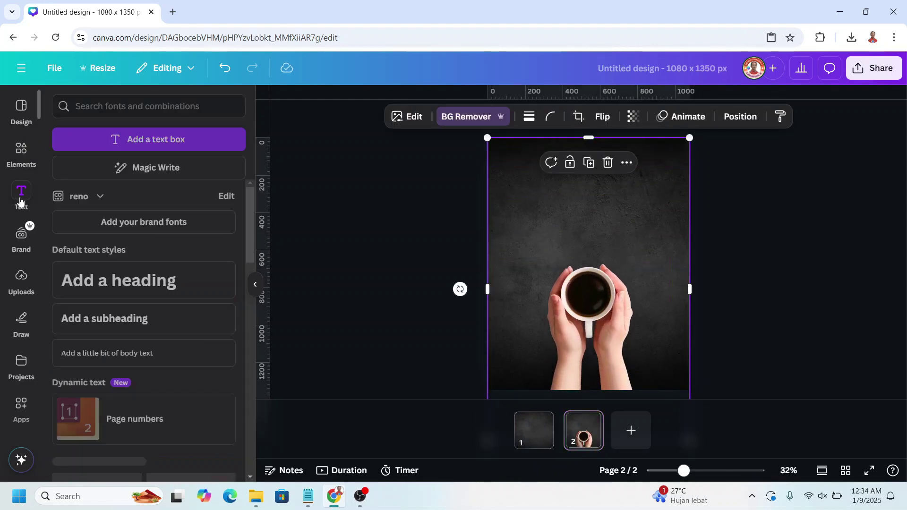
pyautogui.click(114, 321)
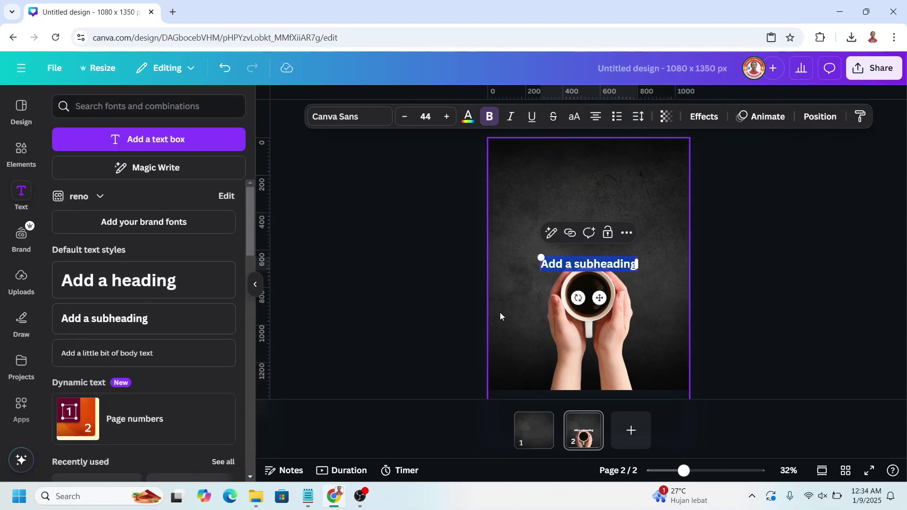
pyautogui.write('ENERGY')
pyautogui.click(500, 316)
pyautogui.moveTo(588, 263); pyautogui.dragTo(588, 290)
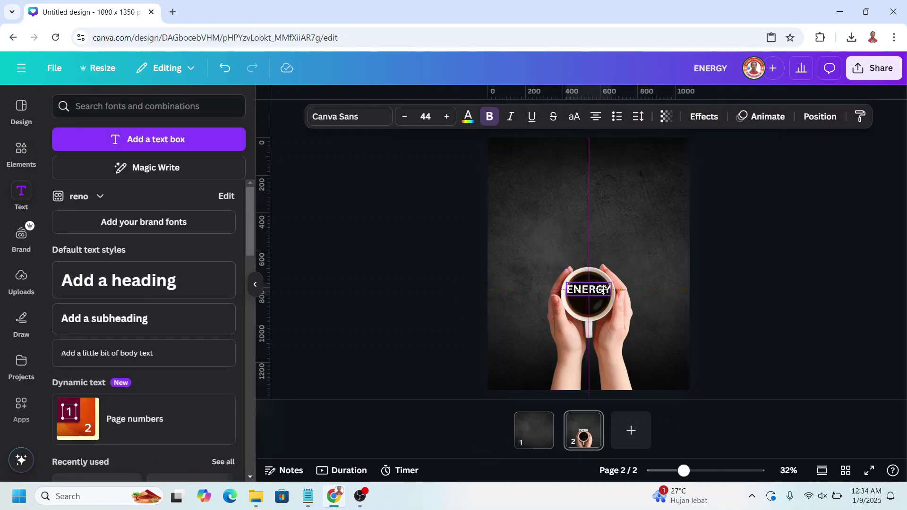
pyautogui.moveTo(684, 471); pyautogui.dragTo(708, 471)
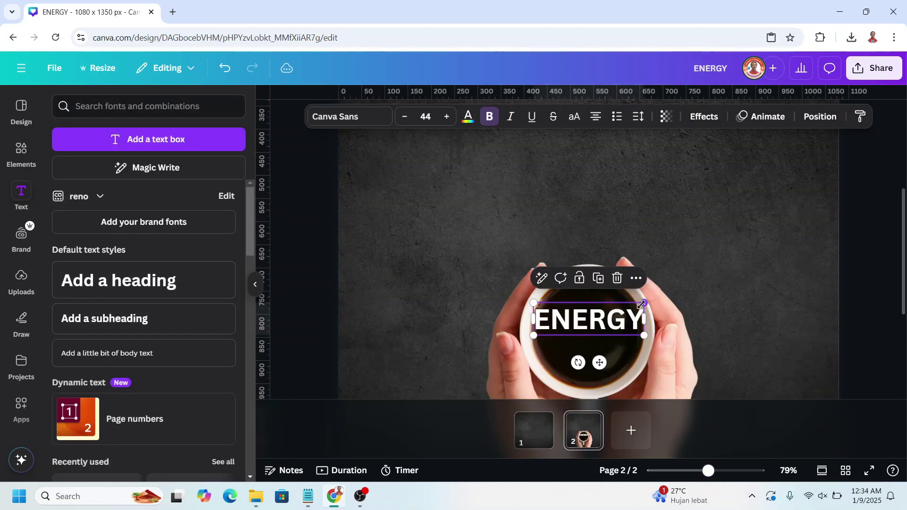
pyautogui.moveTo(641, 303); pyautogui.dragTo(630, 326)
pyautogui.hotkey('ctrl', 'd')
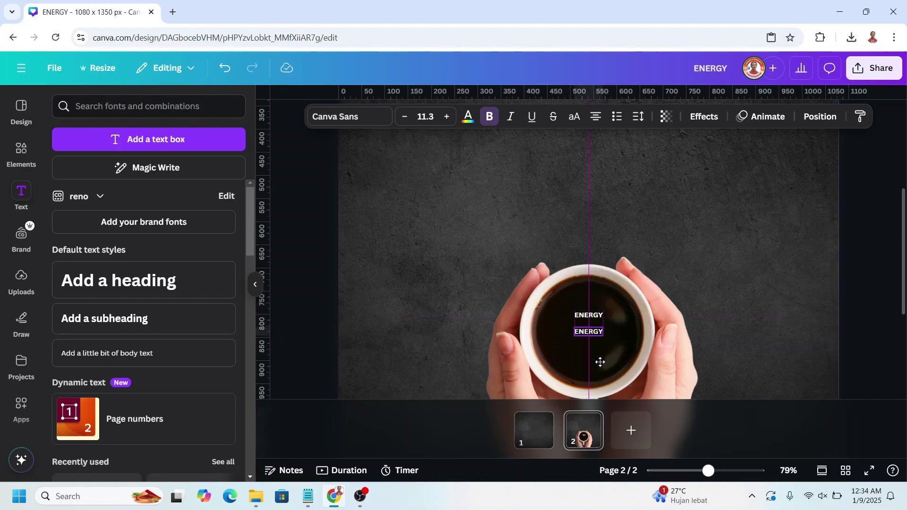
pyautogui.moveTo(600, 360); pyautogui.dragTo(600, 360)
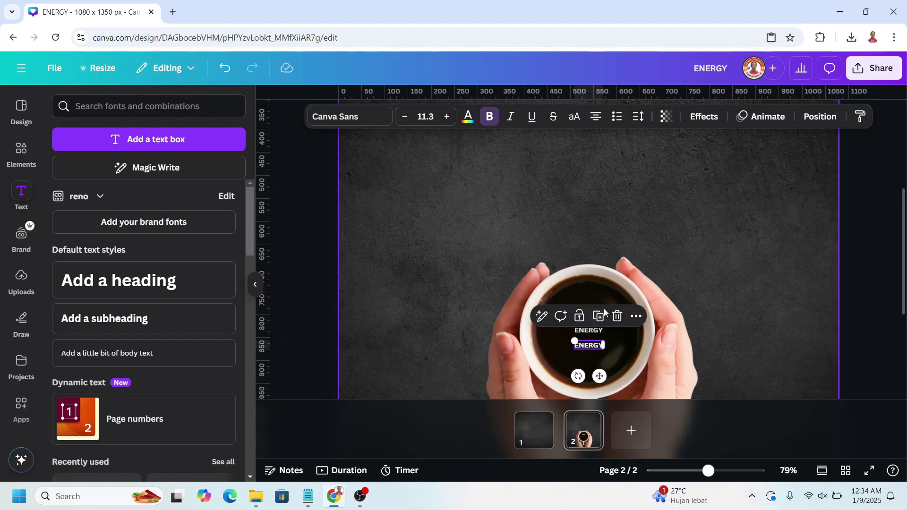
# Change the middle copy to FOCUS and the bottom copy to COMFORT
pyautogui.click(629, 352)
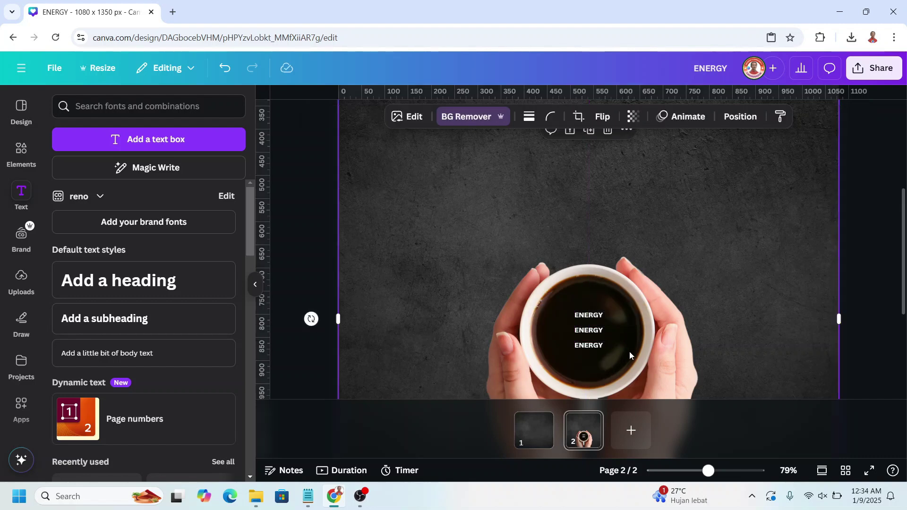
pyautogui.doubleClick(594, 331)
pyautogui.write('FOCUS')
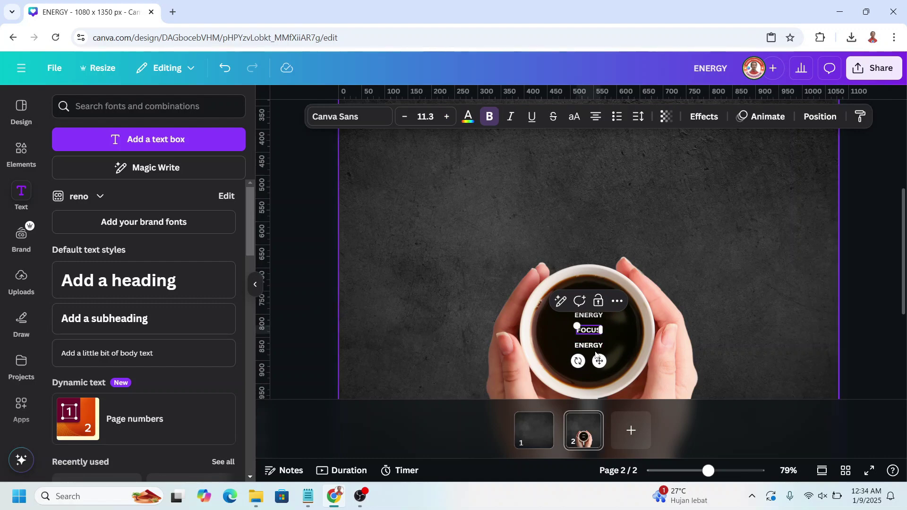
pyautogui.doubleClick(593, 346)
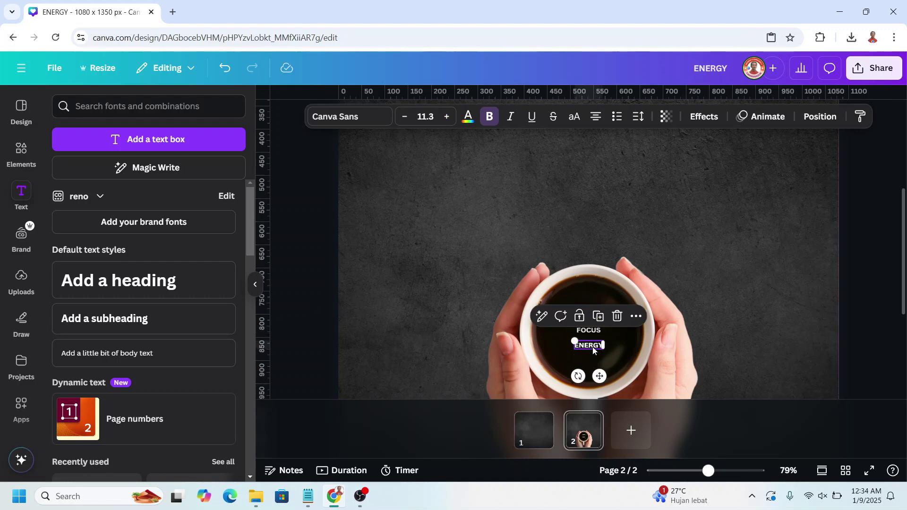
pyautogui.write('COMFORT')
# Set the transparency of all three stacked words to 0
pyautogui.moveTo(562, 361); pyautogui.dragTo(706, 228)
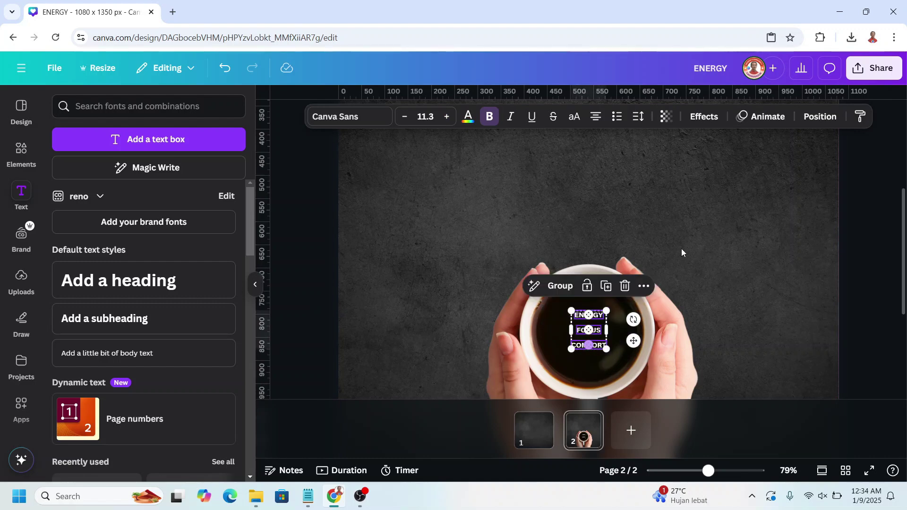
pyautogui.click(667, 118)
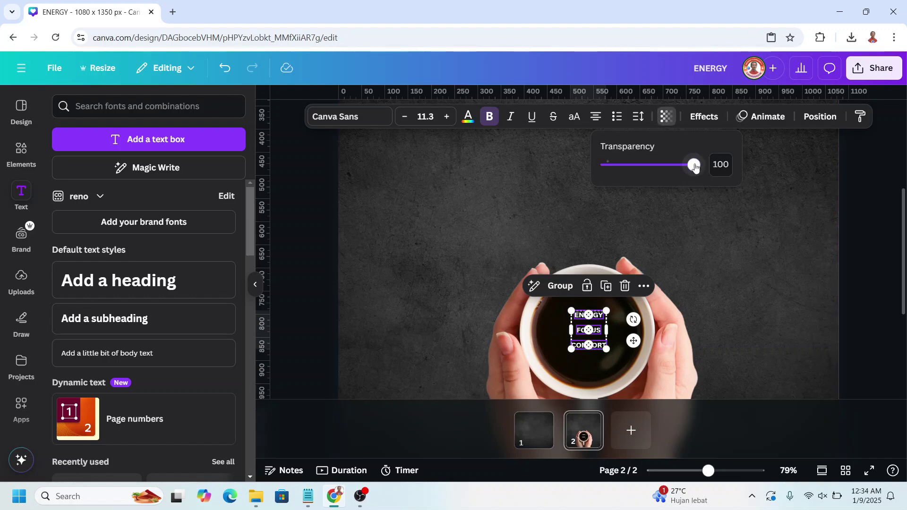
pyautogui.moveTo(695, 166); pyautogui.dragTo(595, 178)
# Duplicate page 2 as page 3 and select the ENERGY text inside the cup
pyautogui.rightClick(588, 441)
pyautogui.click(634, 206)
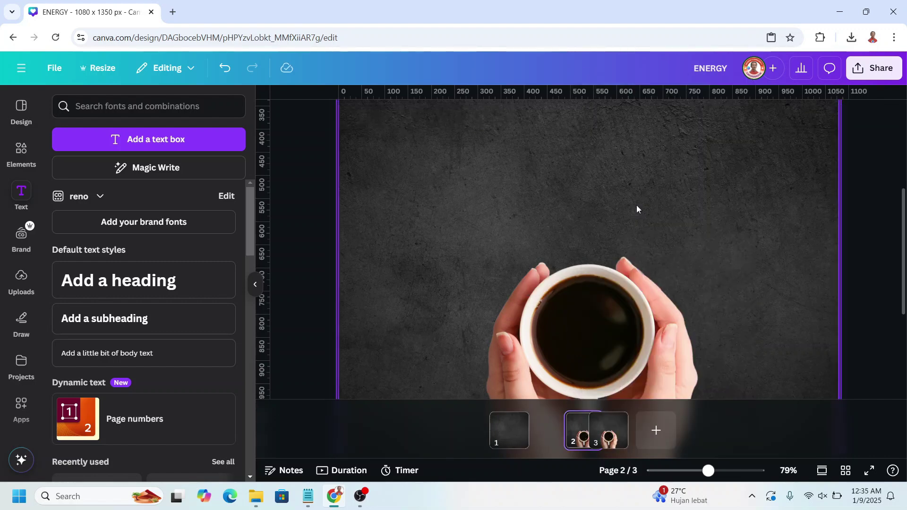
pyautogui.click(592, 316)
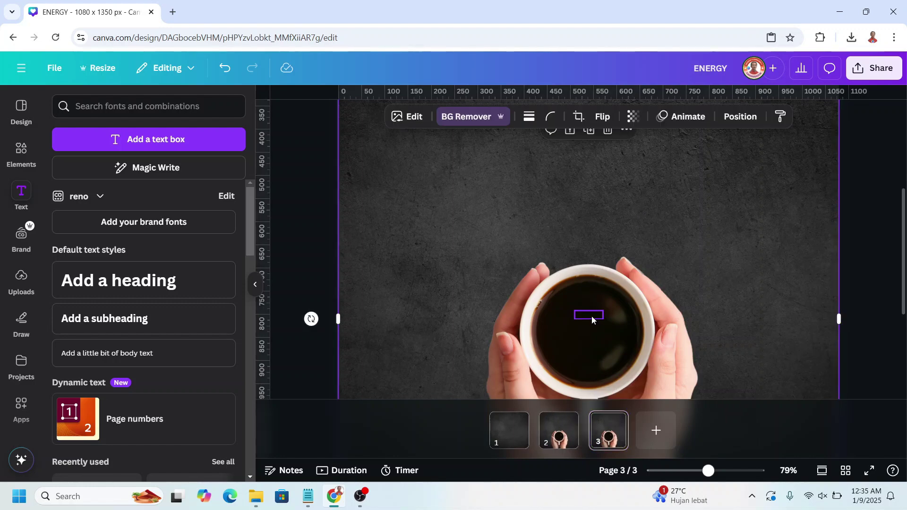
pyautogui.click(592, 316)
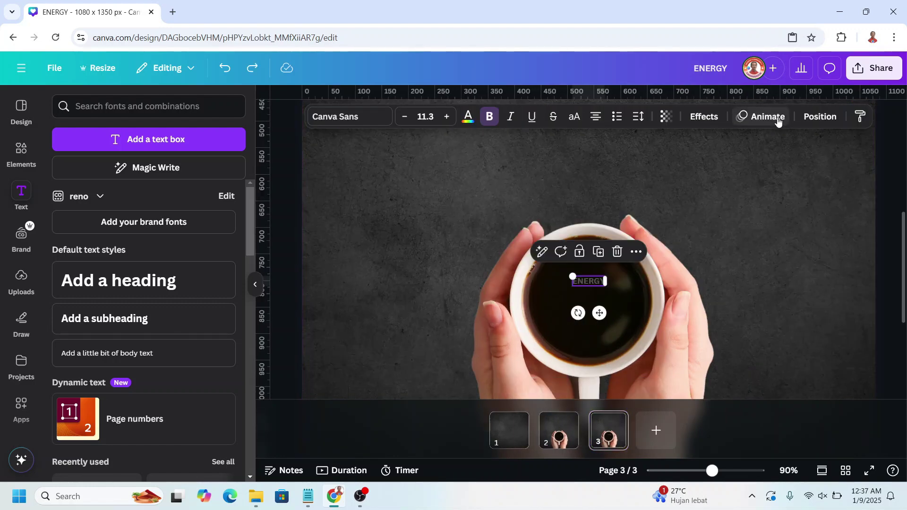
# Add a Flicker effect at minimum speed and a Wiggle effect to the ENERGY text
pyautogui.click(778, 118)
pyautogui.scroll(-10, 177, 338)
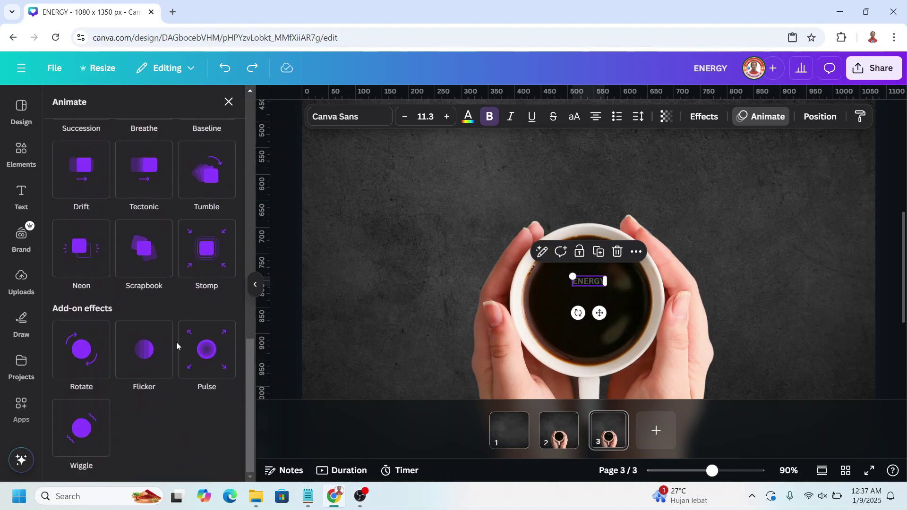
pyautogui.click(146, 348)
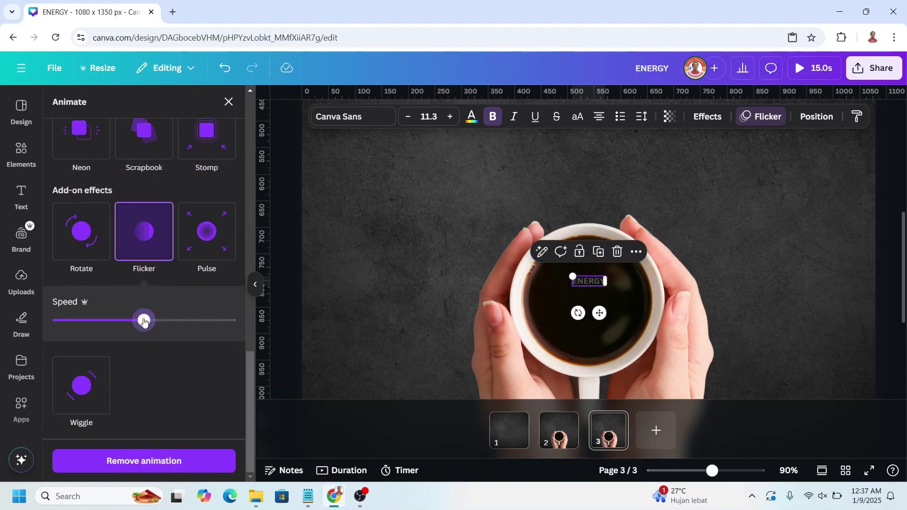
pyautogui.moveTo(144, 322); pyautogui.dragTo(43, 326)
pyautogui.click(78, 398)
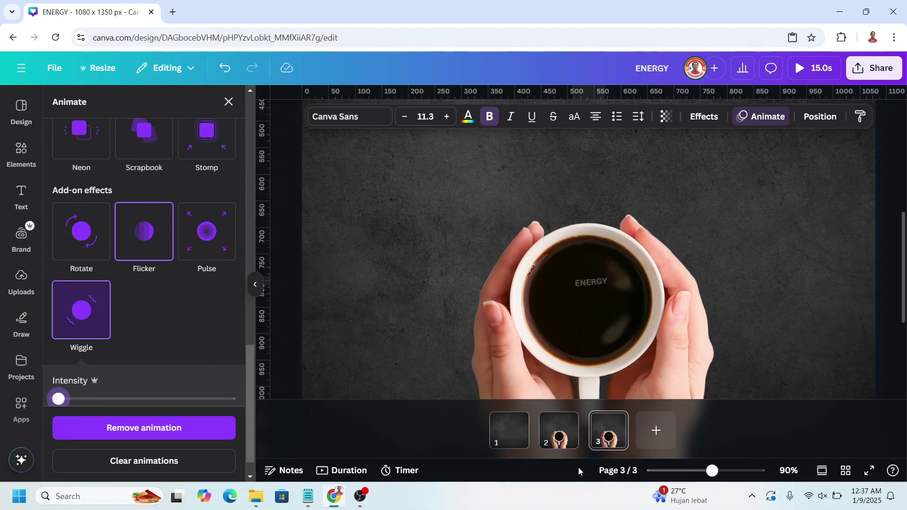
# Duplicate page 3 as page 4 and copy the ENERGY text's style
pyautogui.rightClick(613, 439)
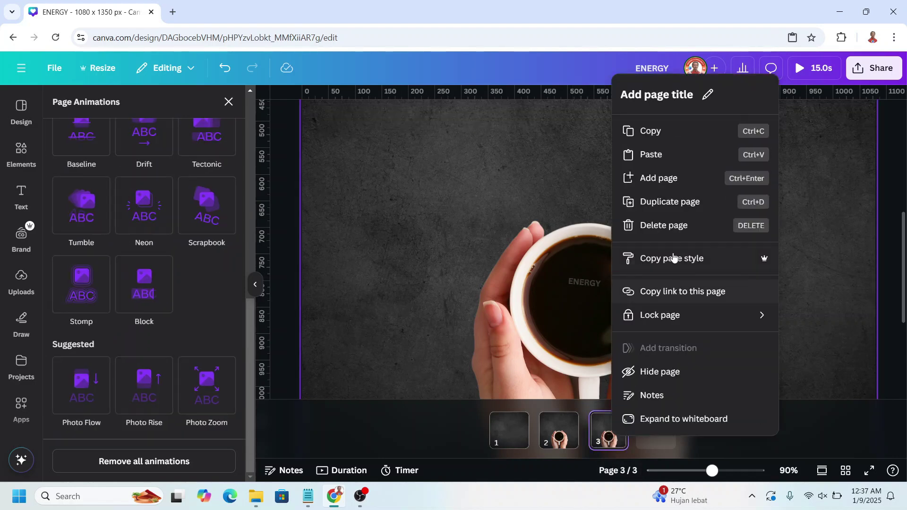
pyautogui.click(669, 202)
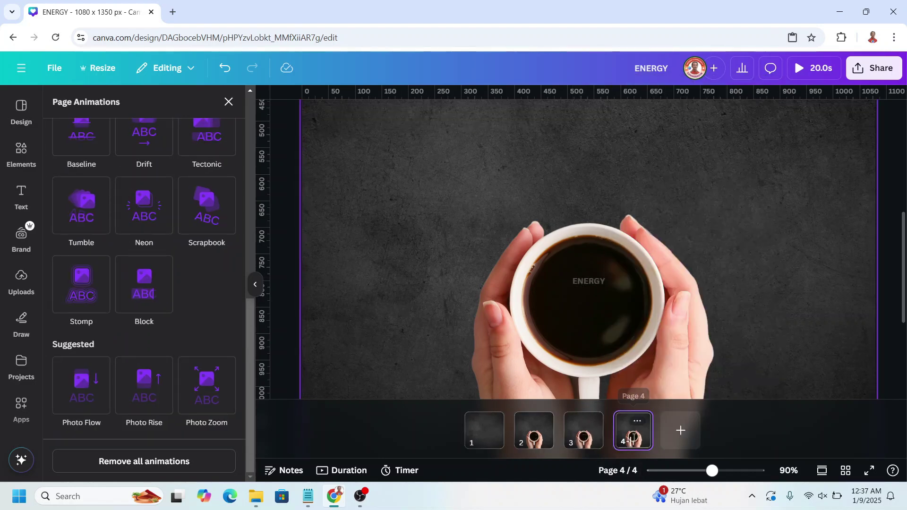
pyautogui.click(586, 282)
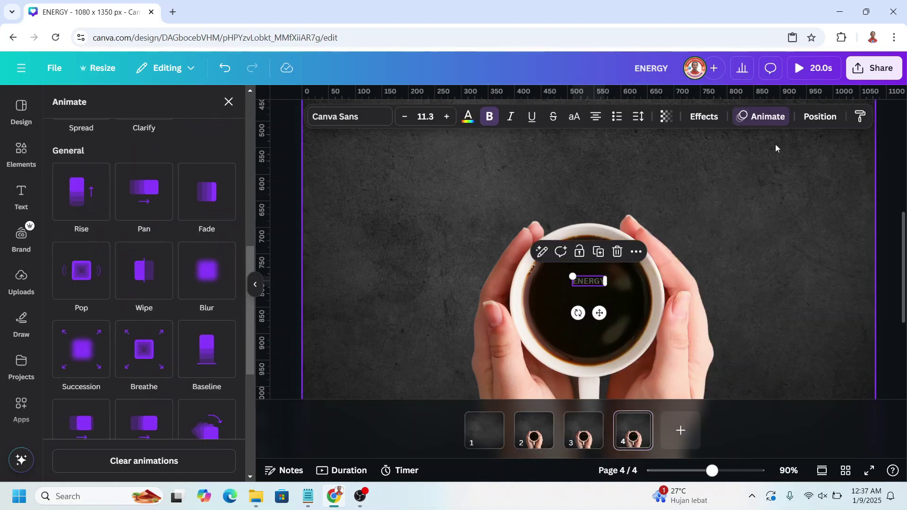
pyautogui.click(862, 117)
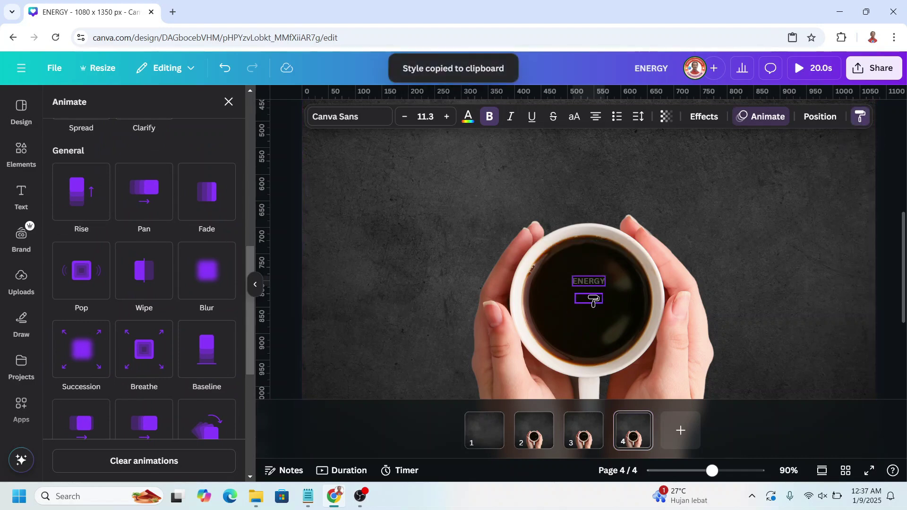
# Apply the copied style to FOCUS and set the ENERGY font size to 56
pyautogui.click(593, 299)
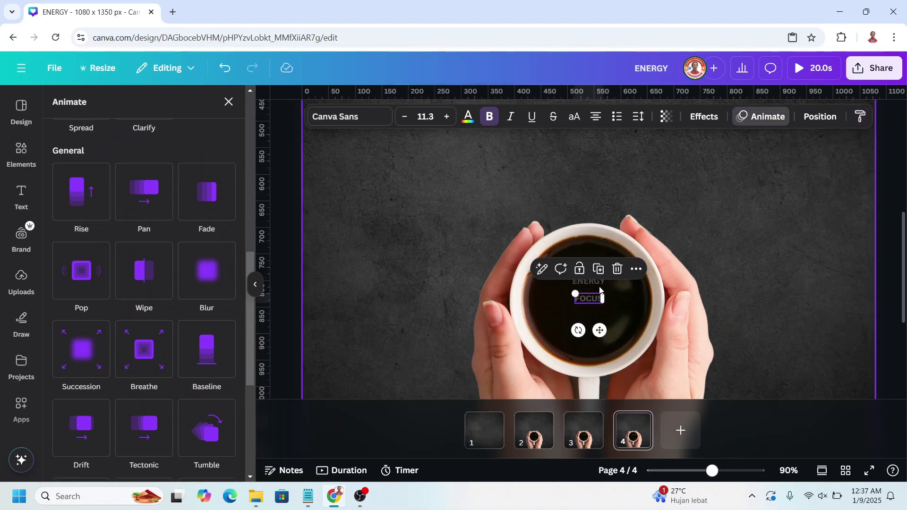
pyautogui.click(593, 284)
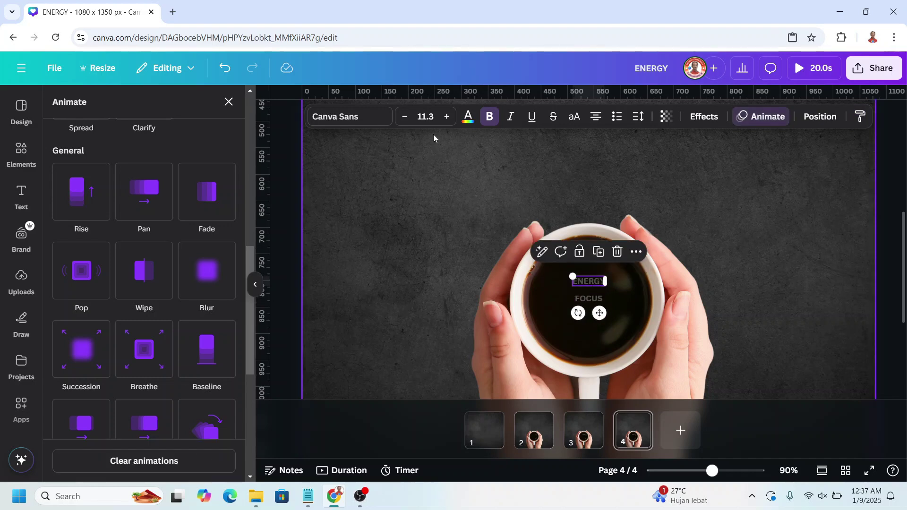
pyautogui.click(429, 115)
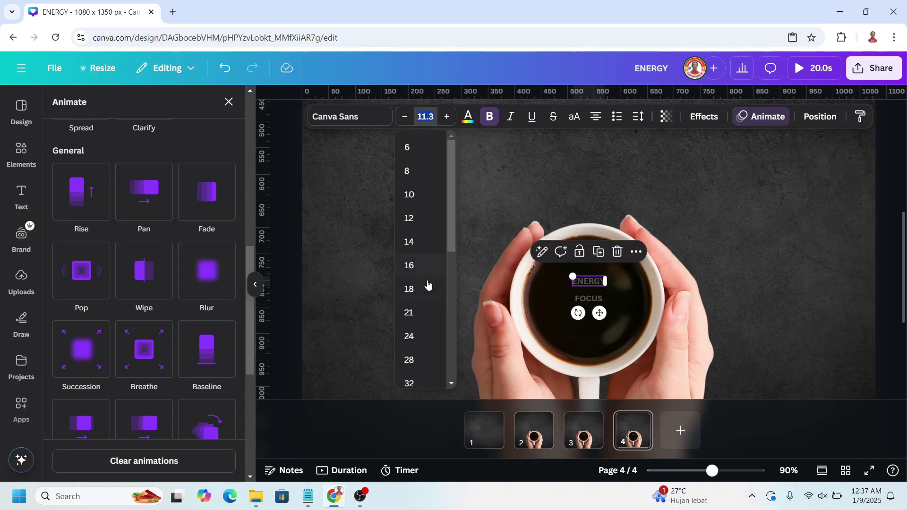
pyautogui.scroll(-3, 429, 286)
pyautogui.click(420, 302)
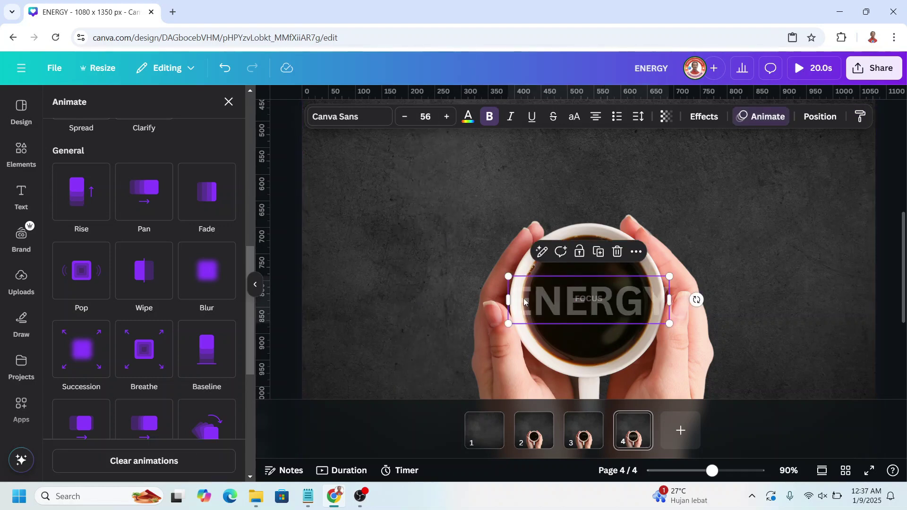
# Set ENERGY's transparency to 100 and move it up to the top of the page
pyautogui.click(666, 116)
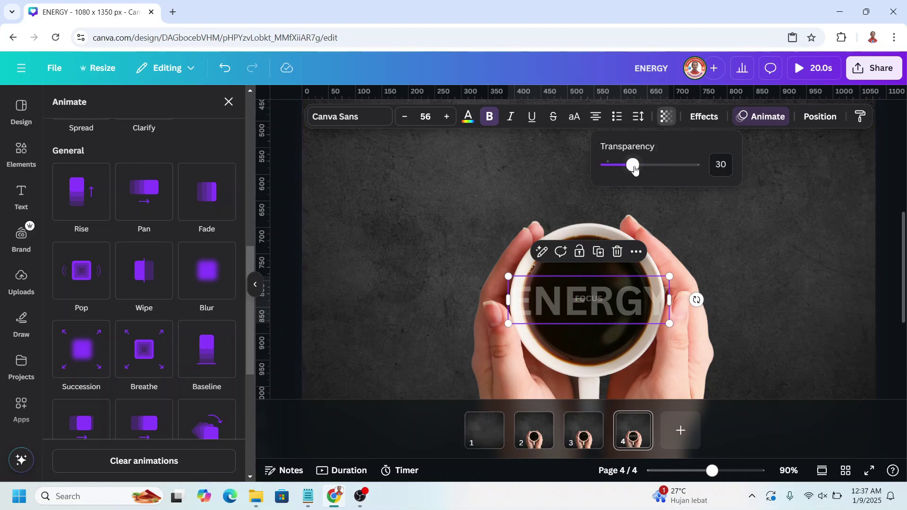
pyautogui.moveTo(635, 169); pyautogui.dragTo(718, 165)
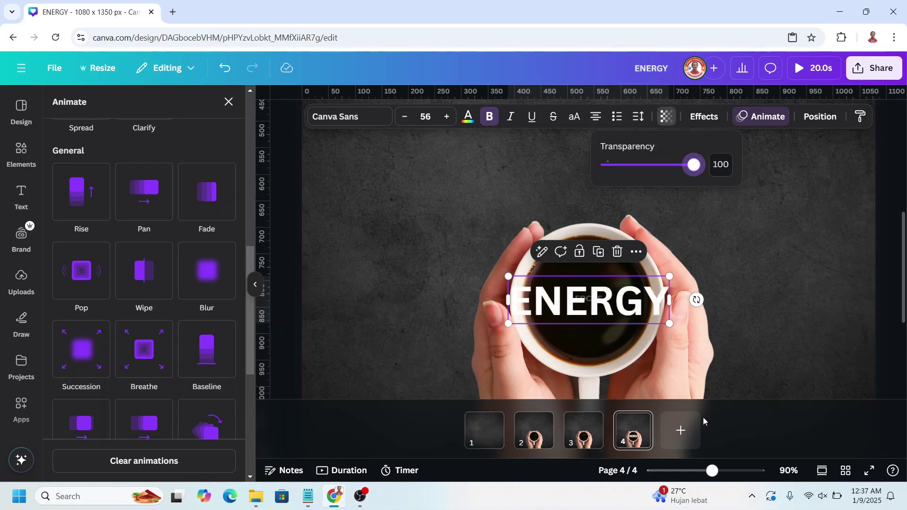
pyautogui.click(688, 474)
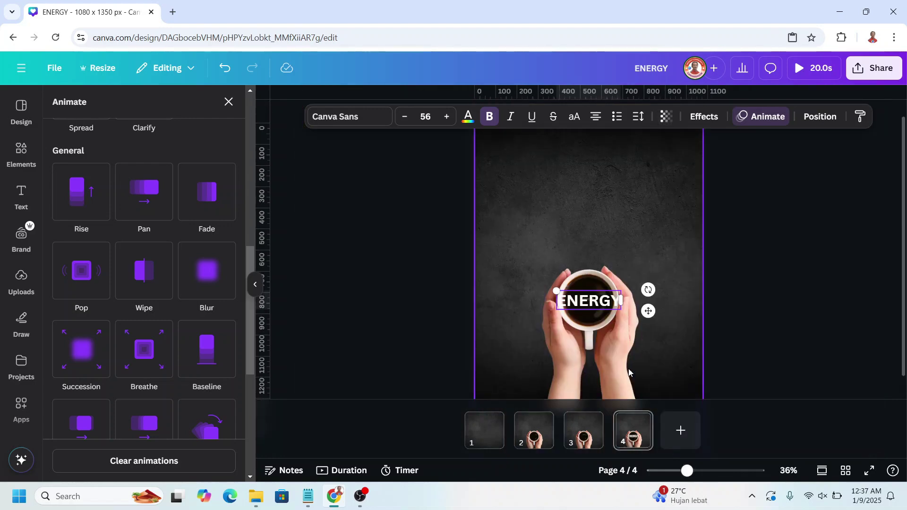
pyautogui.moveTo(648, 326); pyautogui.dragTo(654, 187)
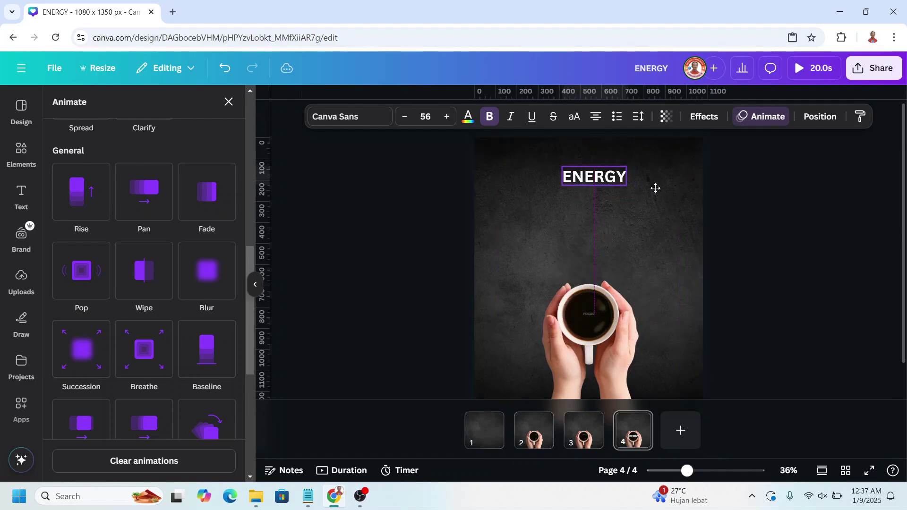
# Give the FOCUS text in the cup a minimum-speed Flicker and a minimum-intensity Wiggle
pyautogui.click(592, 316)
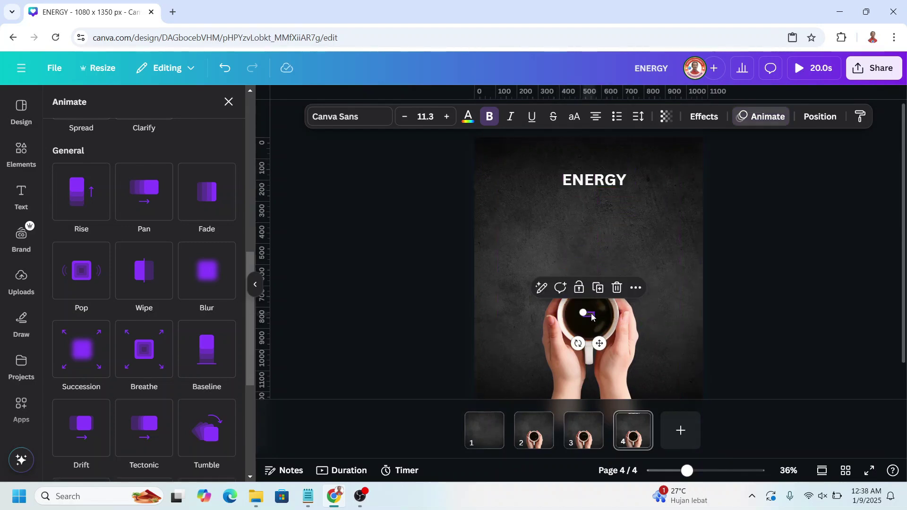
pyautogui.click(766, 120)
pyautogui.click(766, 120)
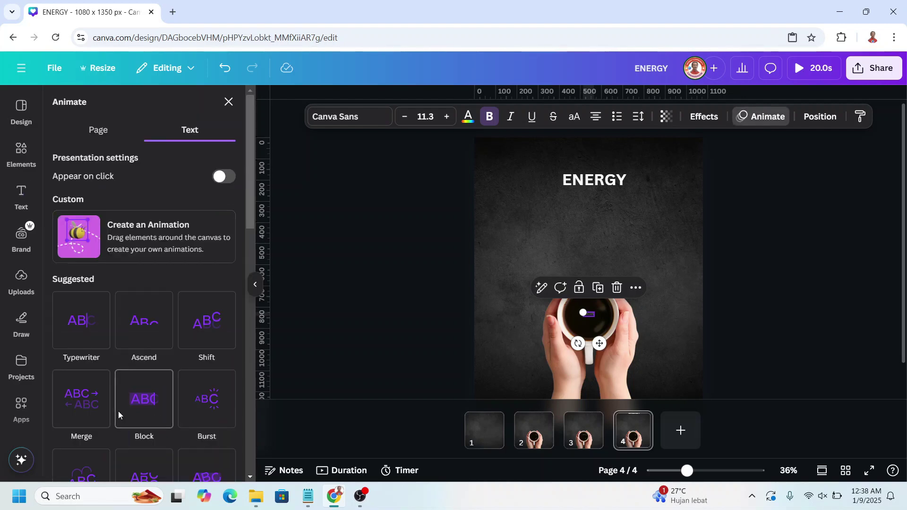
pyautogui.scroll(-15, 139, 415)
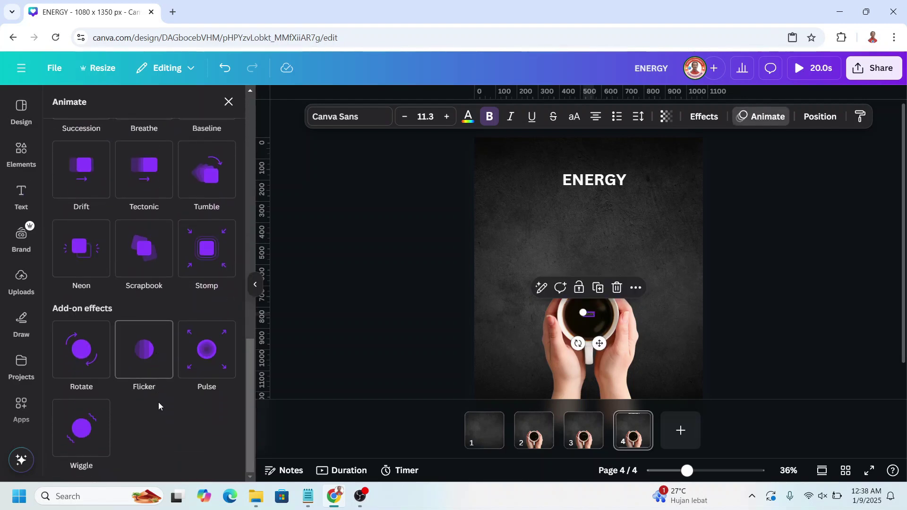
pyautogui.click(147, 358)
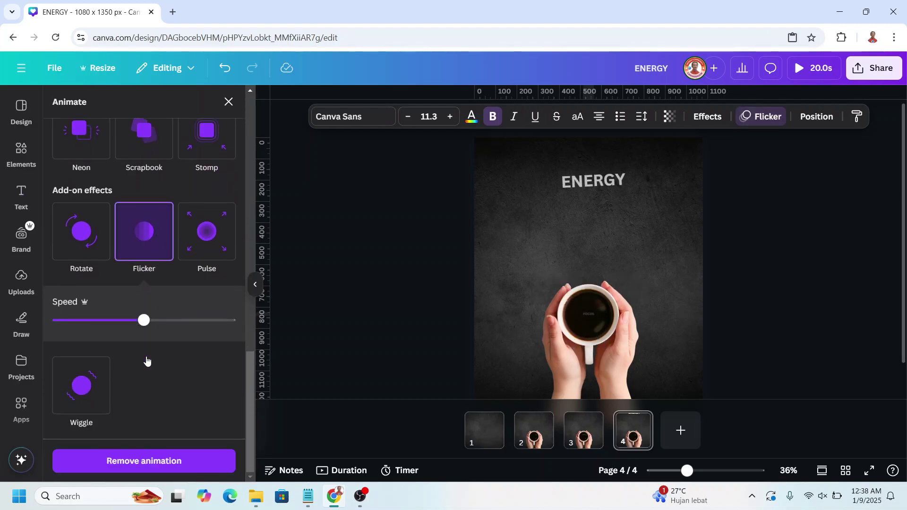
pyautogui.moveTo(94, 326); pyautogui.dragTo(34, 324)
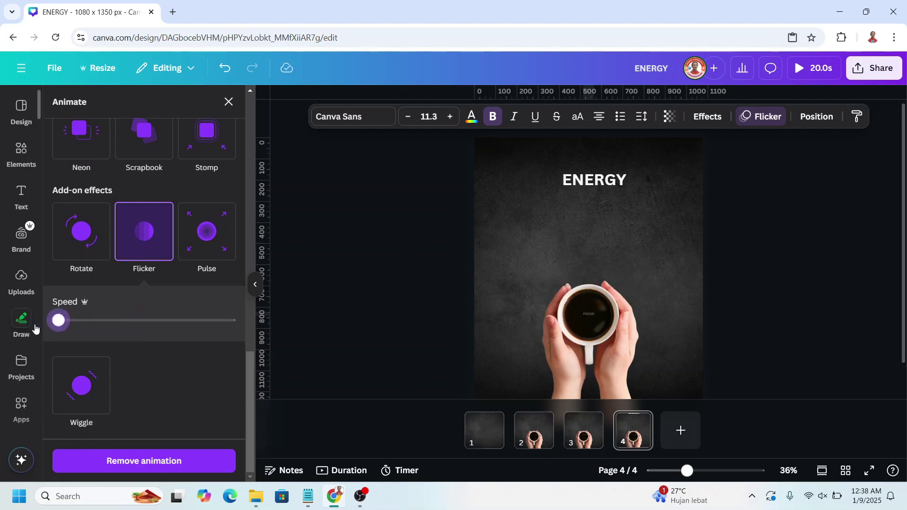
pyautogui.click(82, 385)
pyautogui.moveTo(144, 403); pyautogui.dragTo(56, 400)
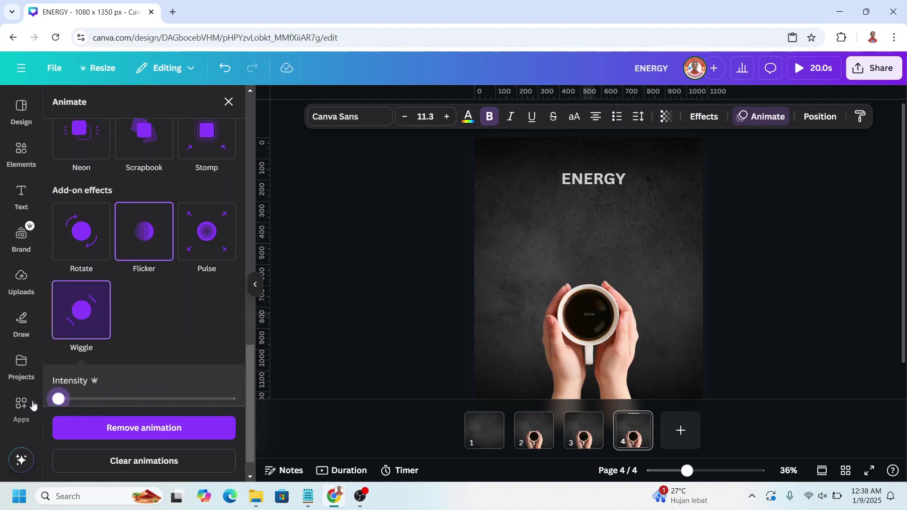
# Duplicate page 4 as page 5 and apply the FOCUS text's style to COMFORT
pyautogui.click(612, 323)
pyautogui.rightClick(634, 323)
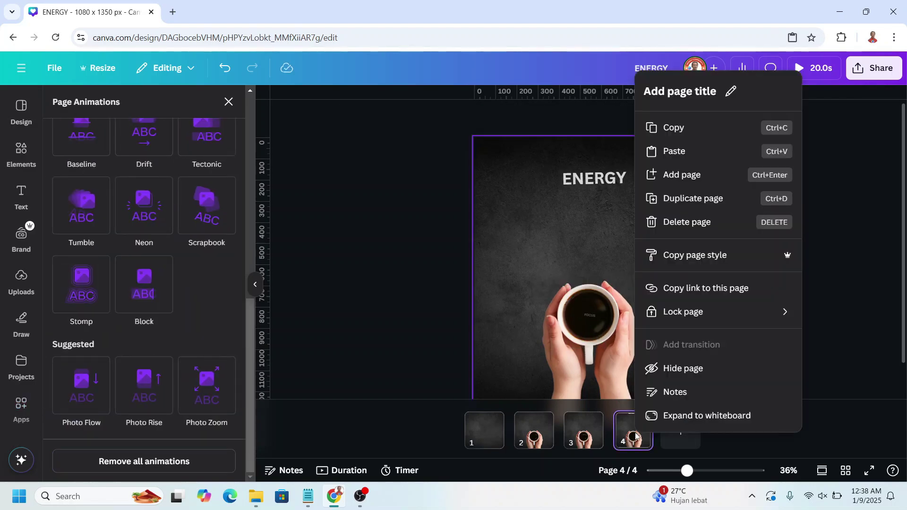
pyautogui.click(693, 199)
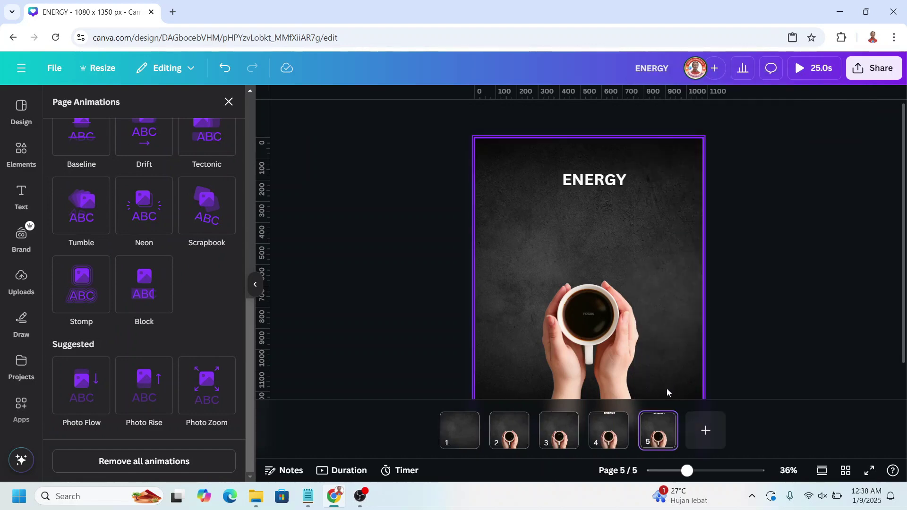
pyautogui.click(589, 314)
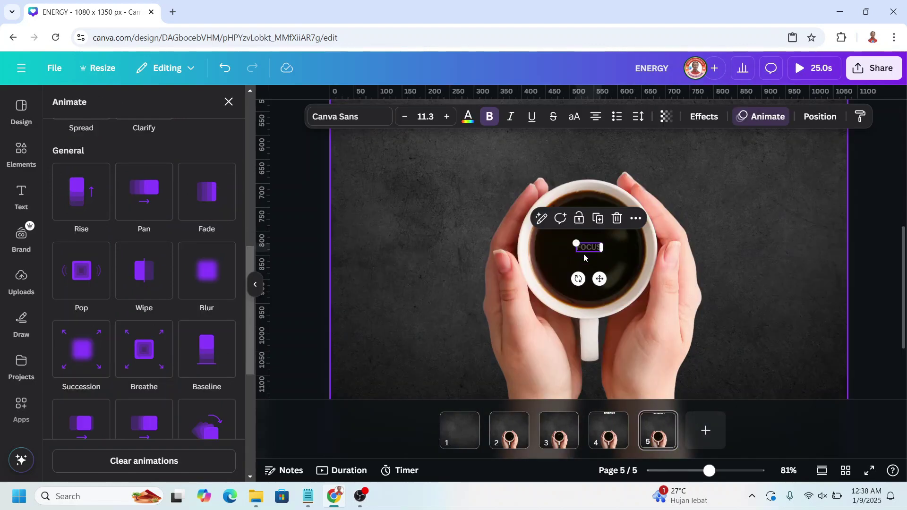
pyautogui.click(860, 116)
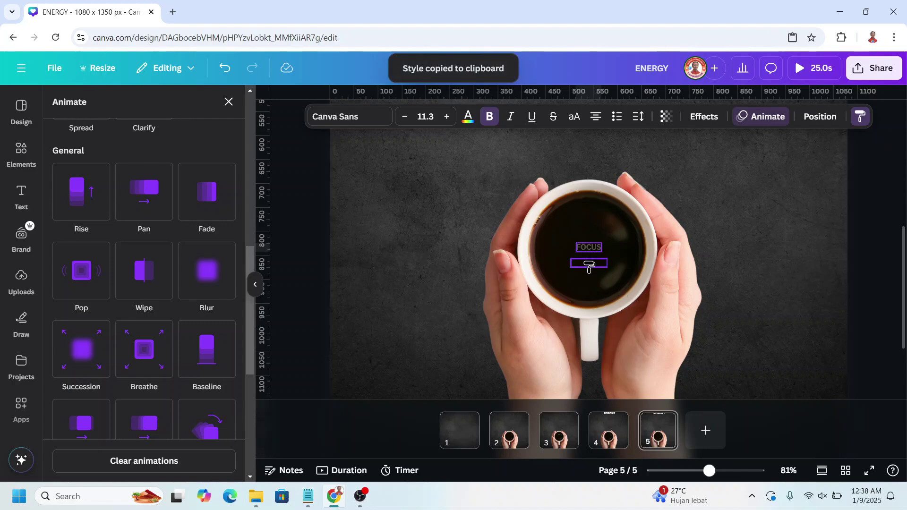
pyautogui.click(589, 265)
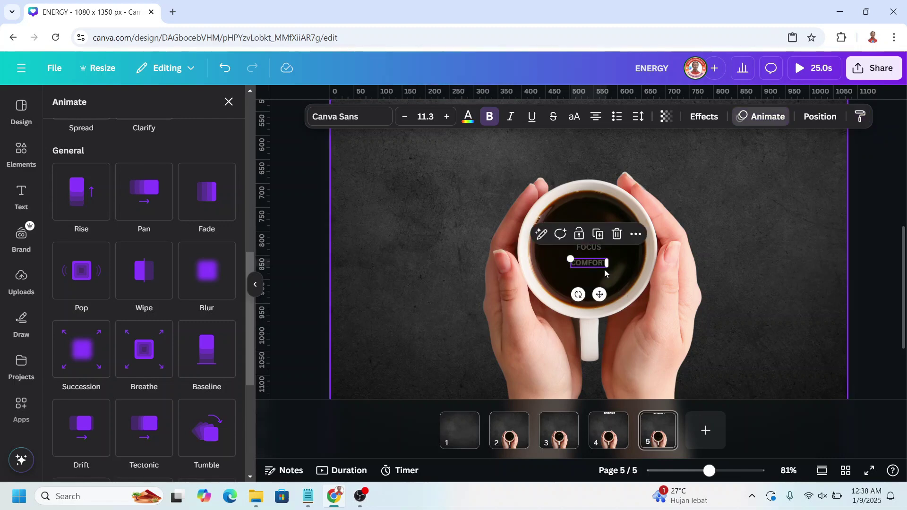
# Animate COMFORT with Flicker at minimum speed and Wiggle at minimum intensity
pyautogui.click(769, 118)
pyautogui.scroll(-4, 152, 358)
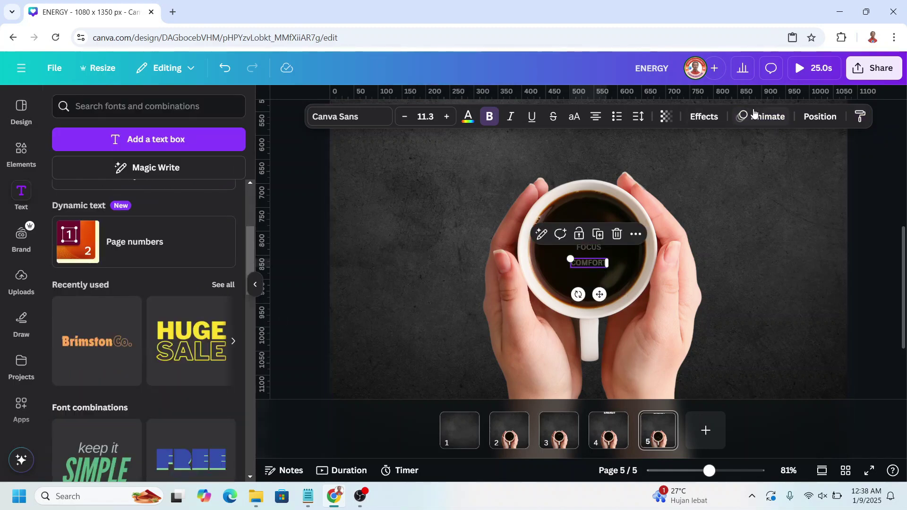
pyautogui.click(761, 116)
pyautogui.scroll(-5, 217, 314)
pyautogui.scroll(-10, 217, 314)
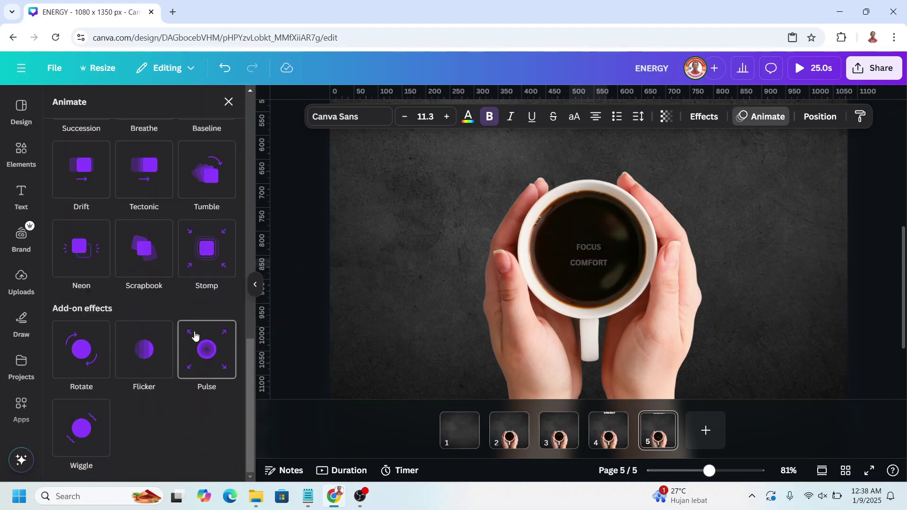
pyautogui.click(148, 364)
pyautogui.scroll(-2, 144, 334)
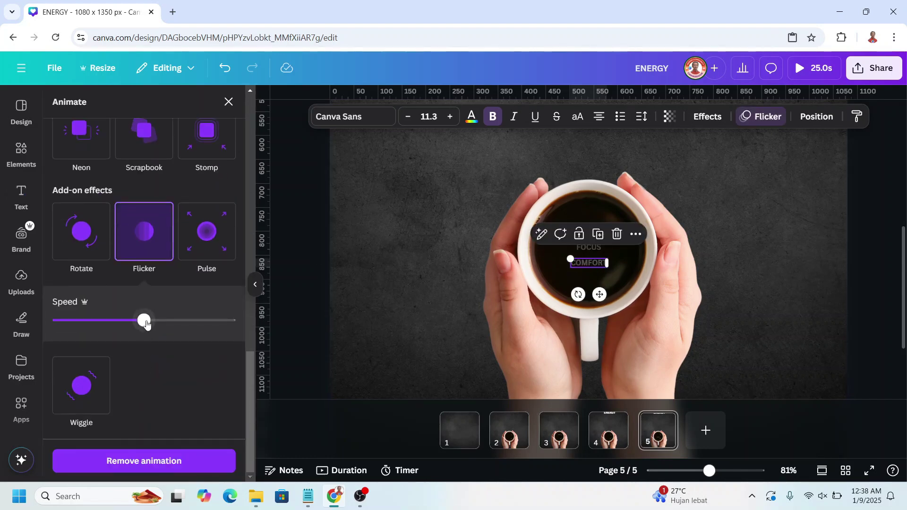
pyautogui.moveTo(145, 321); pyautogui.dragTo(12, 333)
pyautogui.click(82, 388)
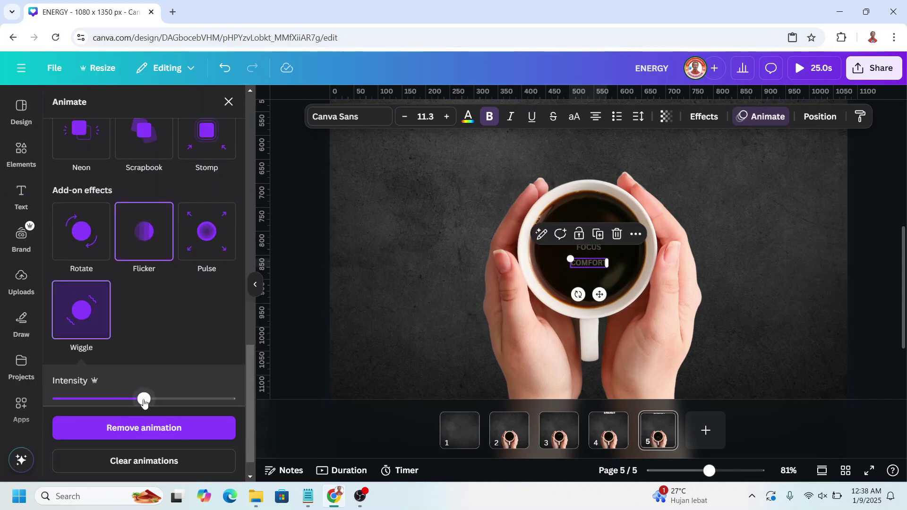
pyautogui.moveTo(126, 402); pyautogui.dragTo(36, 405)
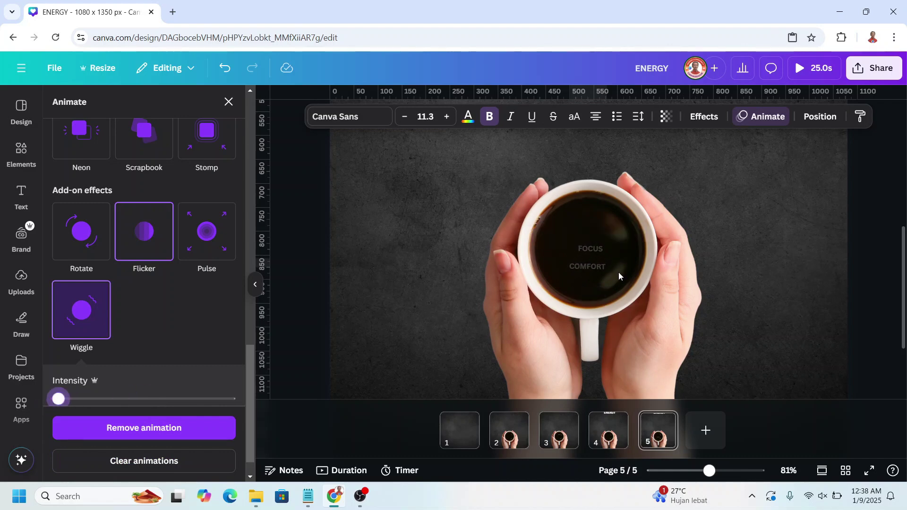
# On page 5, set FOCUS to font size 56 and transparency 100, then place it under ENERGY
pyautogui.click(591, 250)
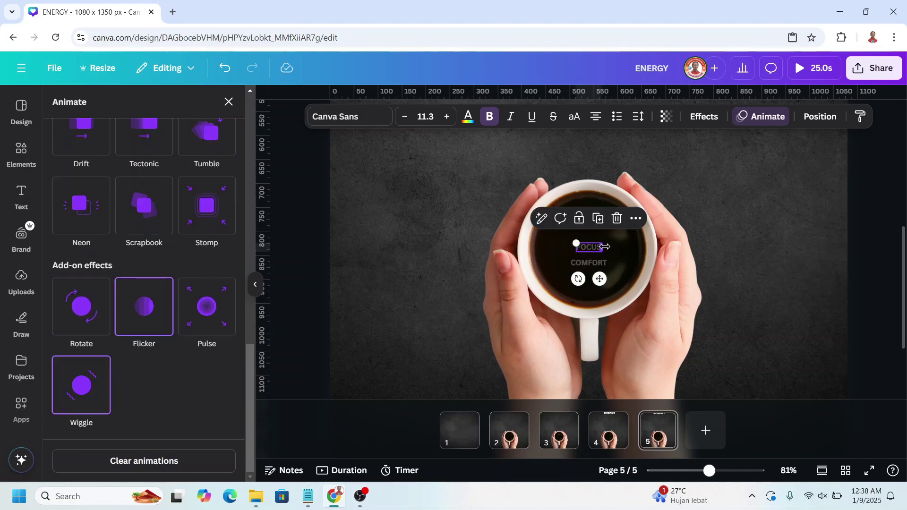
pyautogui.click(432, 115)
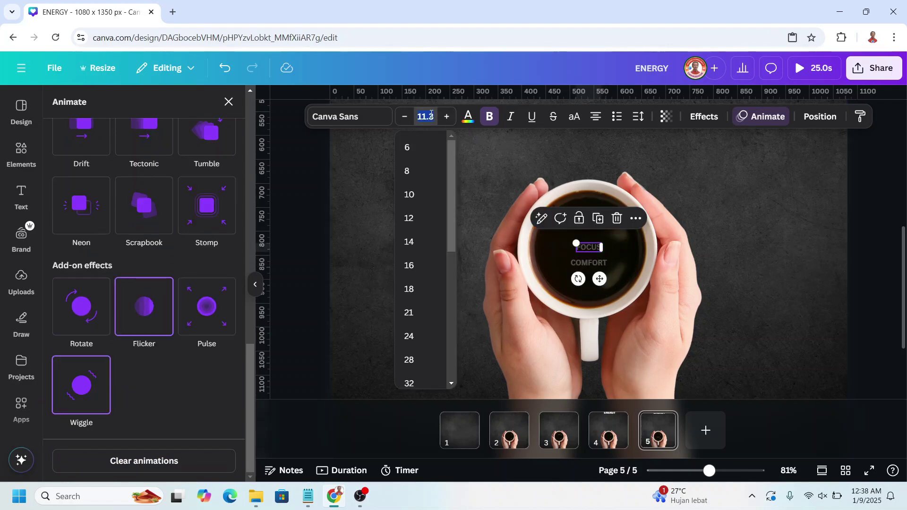
pyautogui.scroll(-3, 424, 313)
pyautogui.click(420, 300)
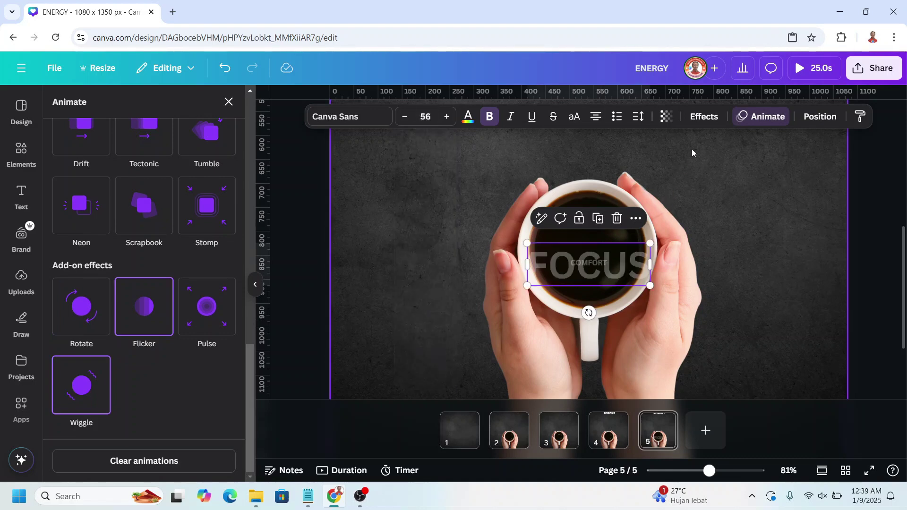
pyautogui.click(668, 121)
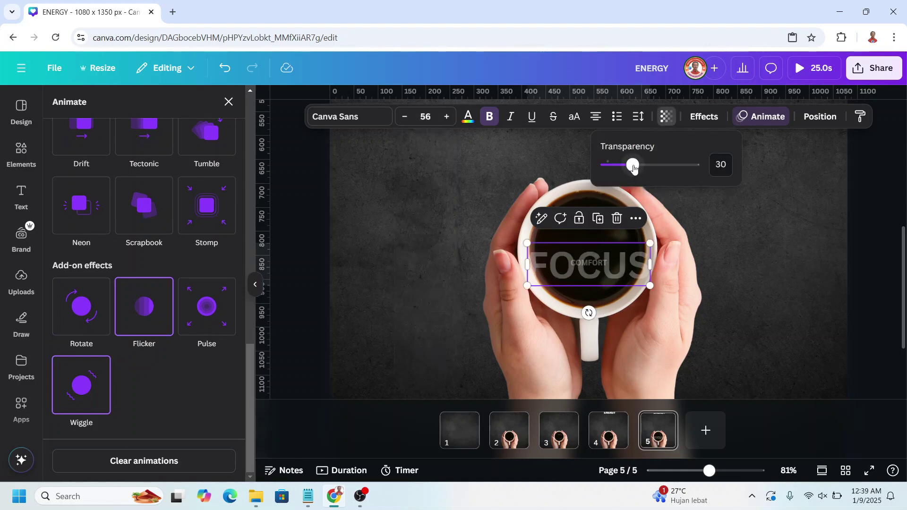
pyautogui.moveTo(636, 166); pyautogui.dragTo(730, 168)
pyautogui.scroll(2, 721, 273)
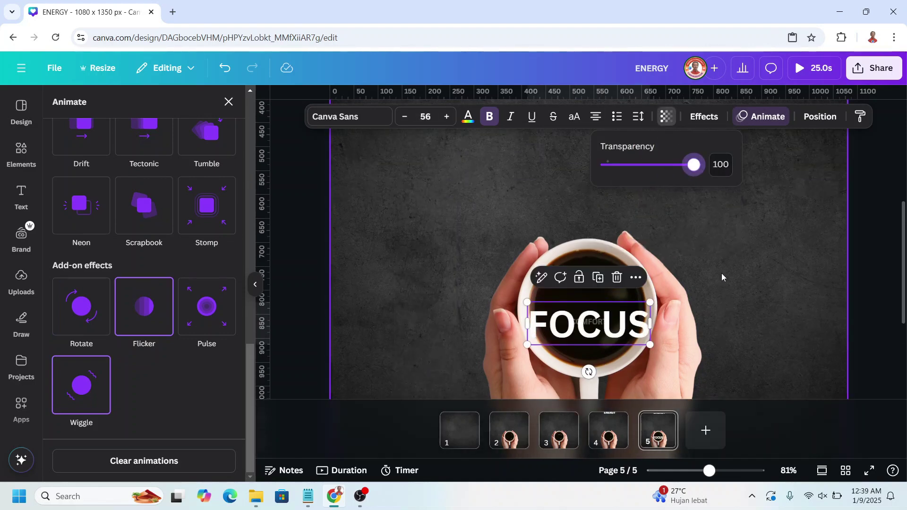
pyautogui.click(686, 471)
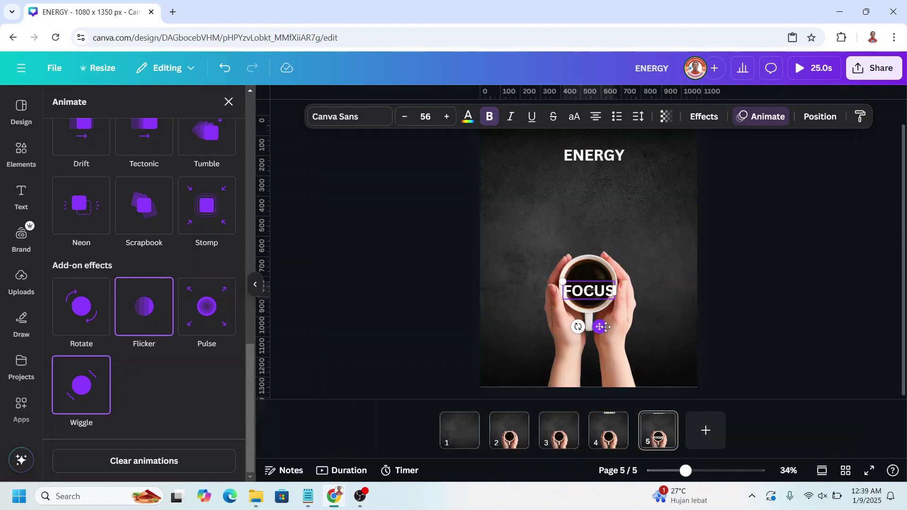
pyautogui.moveTo(603, 327); pyautogui.dragTo(606, 214)
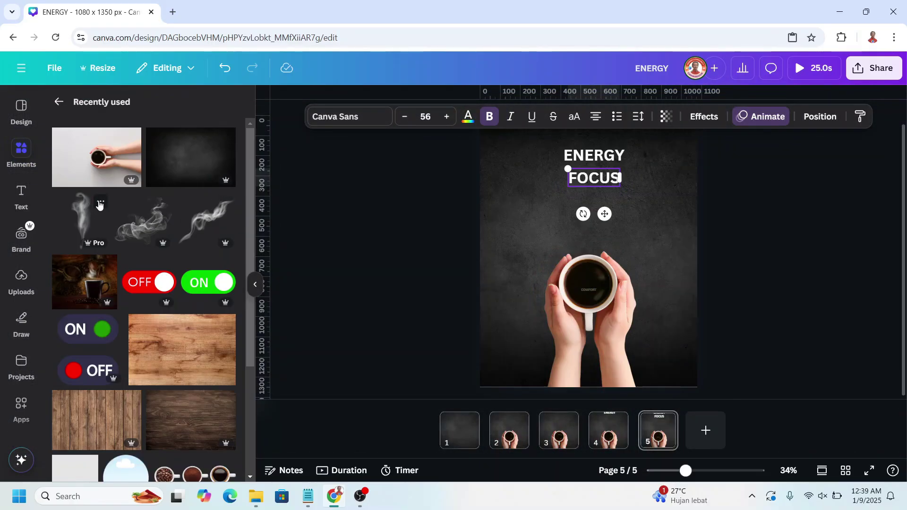
# Add the white smoke steam graphic and shrink it into a narrow wisp rising from the cup
pyautogui.click(100, 203)
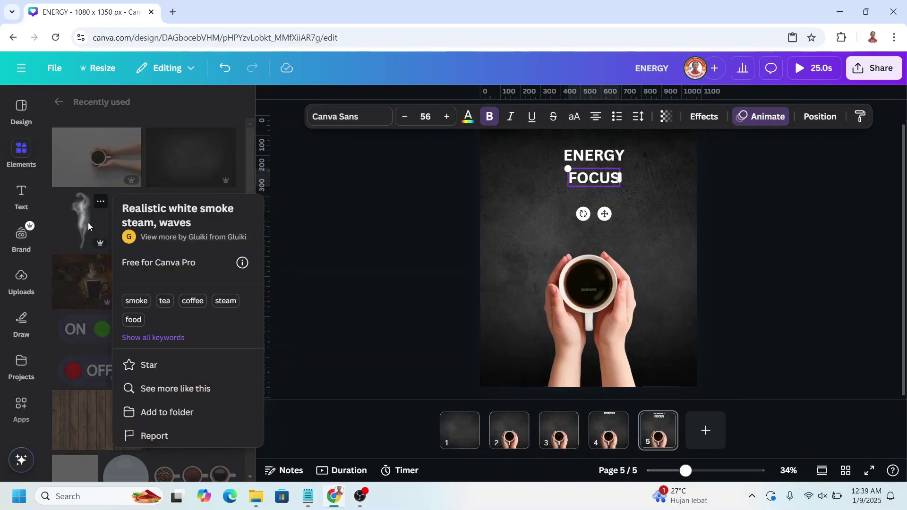
pyautogui.click(88, 223)
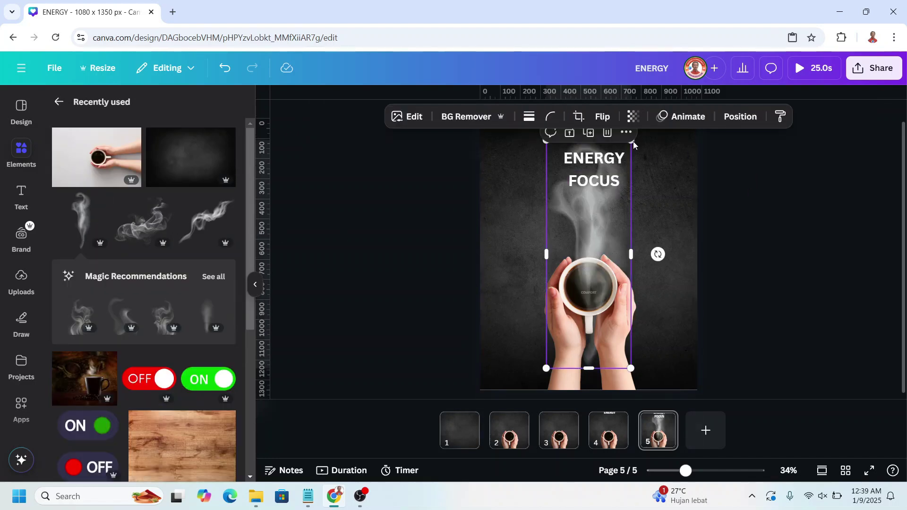
pyautogui.moveTo(631, 144); pyautogui.dragTo(575, 296)
pyautogui.moveTo(563, 344); pyautogui.dragTo(588, 286)
pyautogui.scroll(5, 588, 146)
pyautogui.moveTo(622, 182); pyautogui.dragTo(600, 266)
pyautogui.moveTo(580, 299); pyautogui.dragTo(618, 265)
# Duplicate the steam wisp and tilt the copy slightly over the cup
pyautogui.click(620, 207)
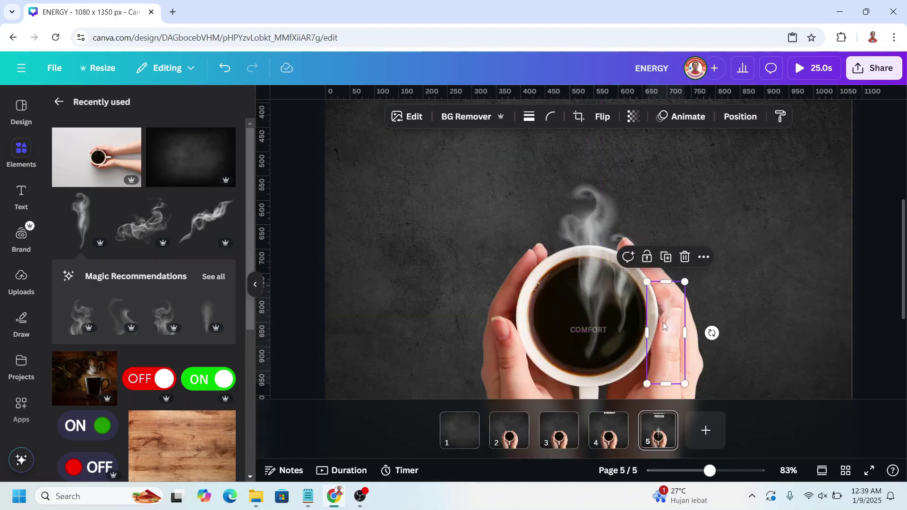
pyautogui.moveTo(653, 314); pyautogui.dragTo(554, 253)
pyautogui.moveTo(616, 272); pyautogui.dragTo(637, 290)
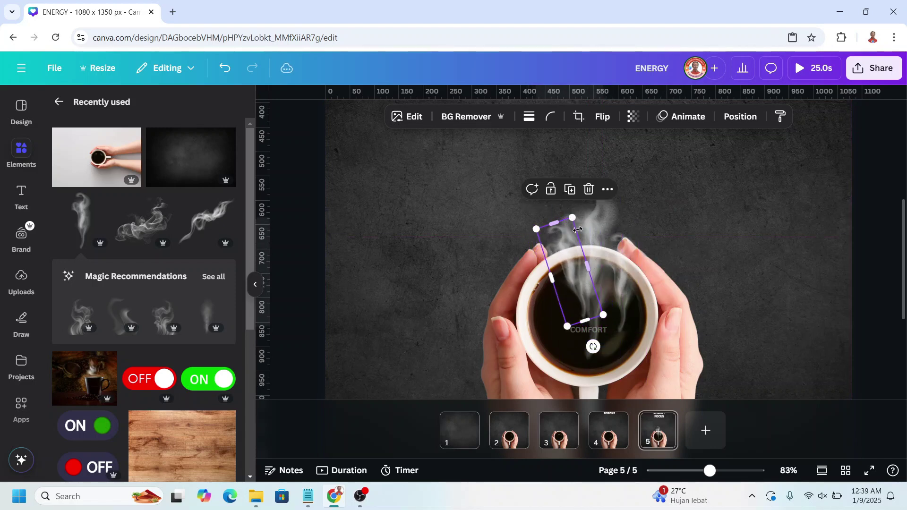
# Select all the steam wisps together and set their transparency to 0
pyautogui.keyDown('shift'); pyautogui.click(611, 221); pyautogui.keyUp('shift')
pyautogui.keyDown('shift'); pyautogui.click(630, 274); pyautogui.keyUp('shift')
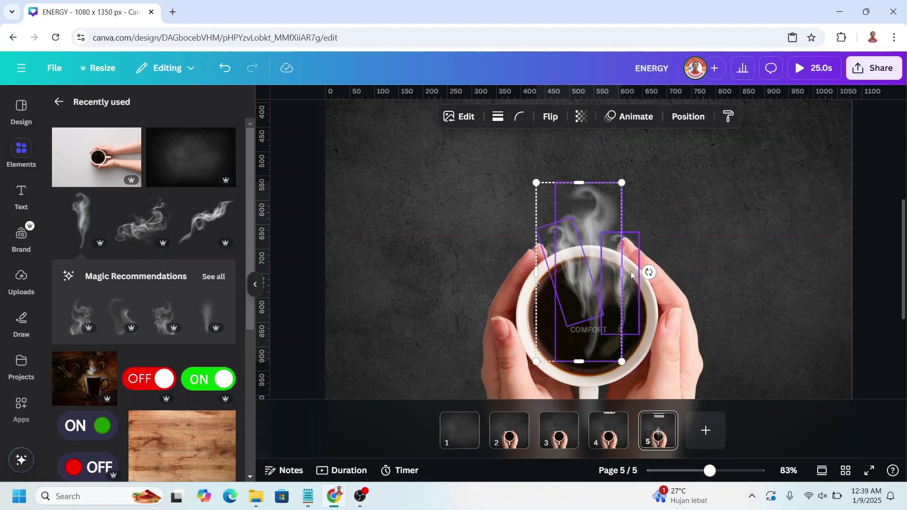
pyautogui.click(559, 118)
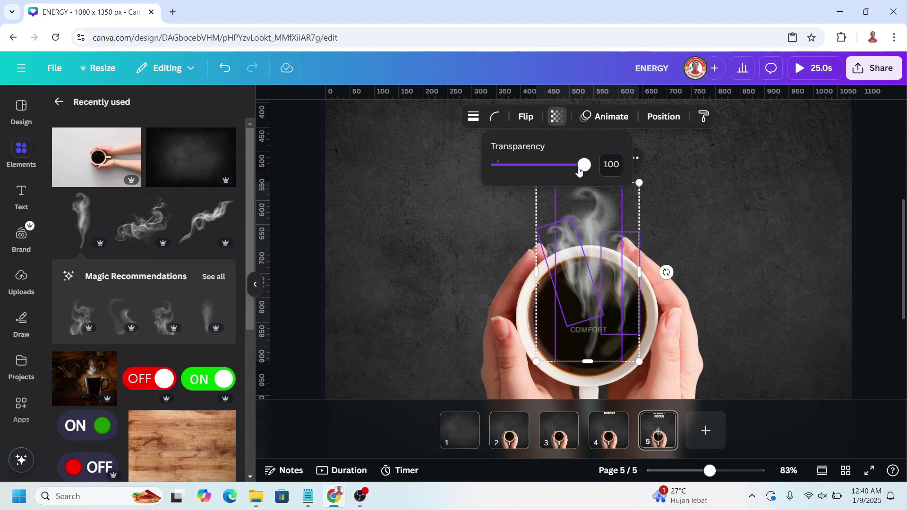
pyautogui.moveTo(585, 165); pyautogui.dragTo(454, 189)
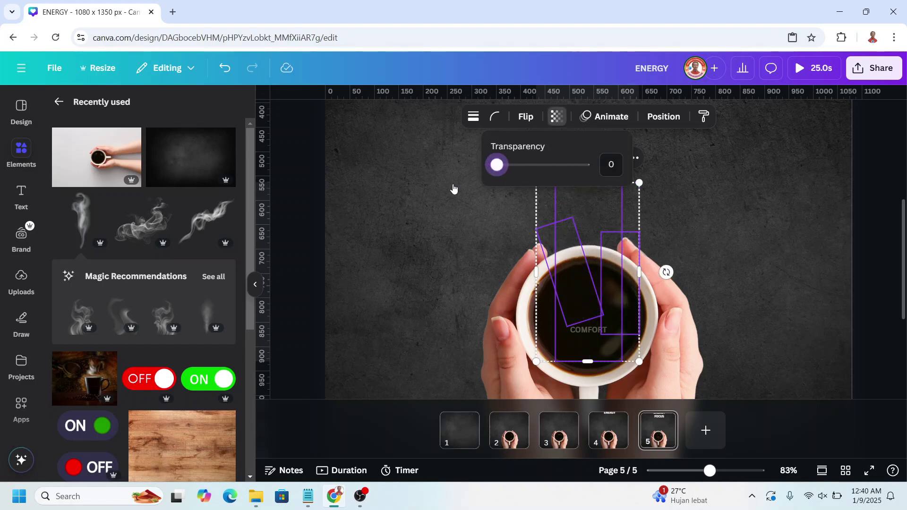
# Duplicate page 5 as page 6 and set COMFORT's font size to 56
pyautogui.rightClick(664, 436)
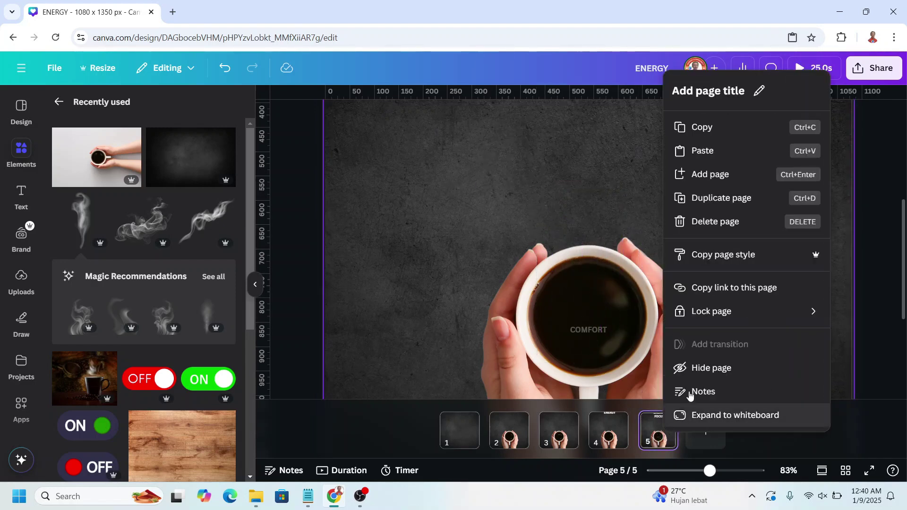
pyautogui.click(714, 201)
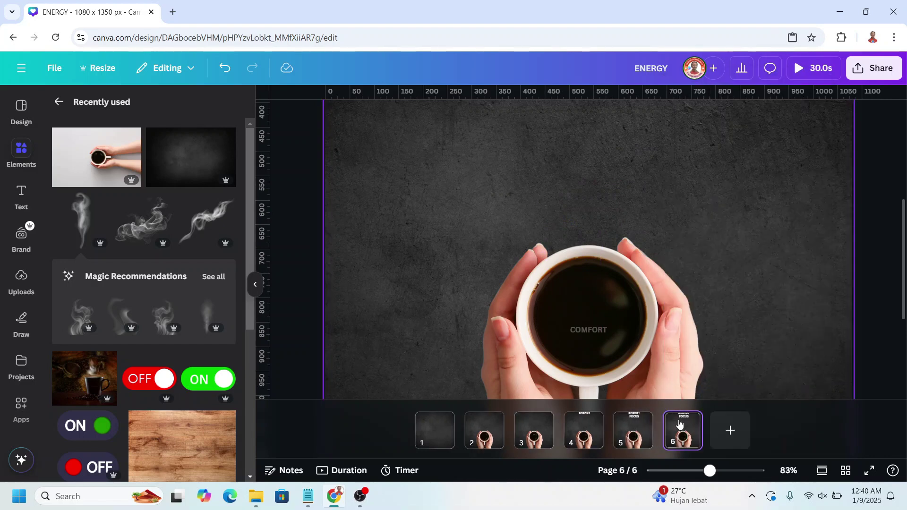
pyautogui.click(588, 335)
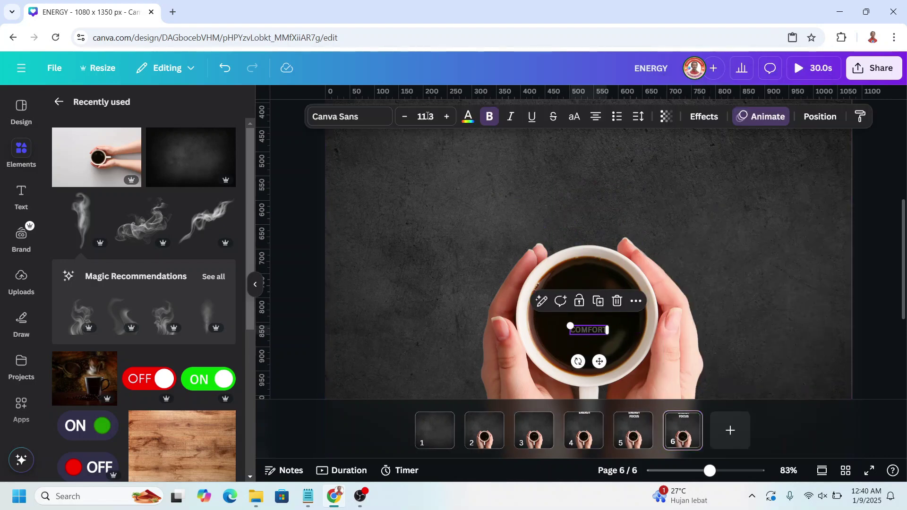
pyautogui.click(428, 113)
pyautogui.scroll(-3, 424, 300)
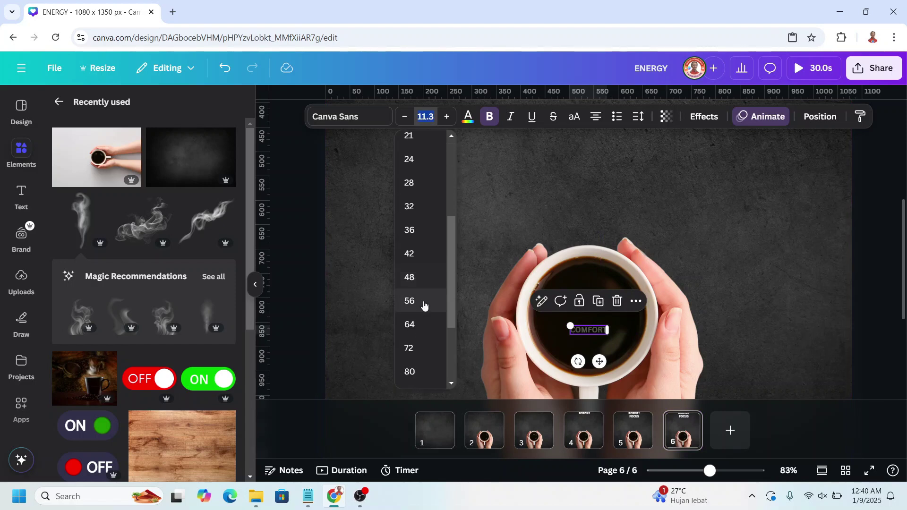
pyautogui.click(428, 310)
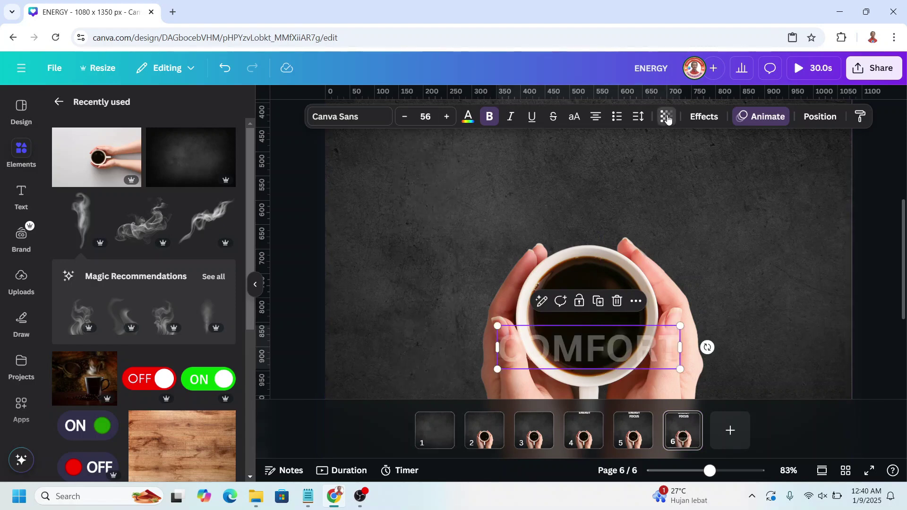
# Make COMFORT fully opaque and stack it directly below FOCUS
pyautogui.click(667, 117)
pyautogui.moveTo(681, 168); pyautogui.dragTo(745, 166)
pyautogui.scroll(-5, 617, 338)
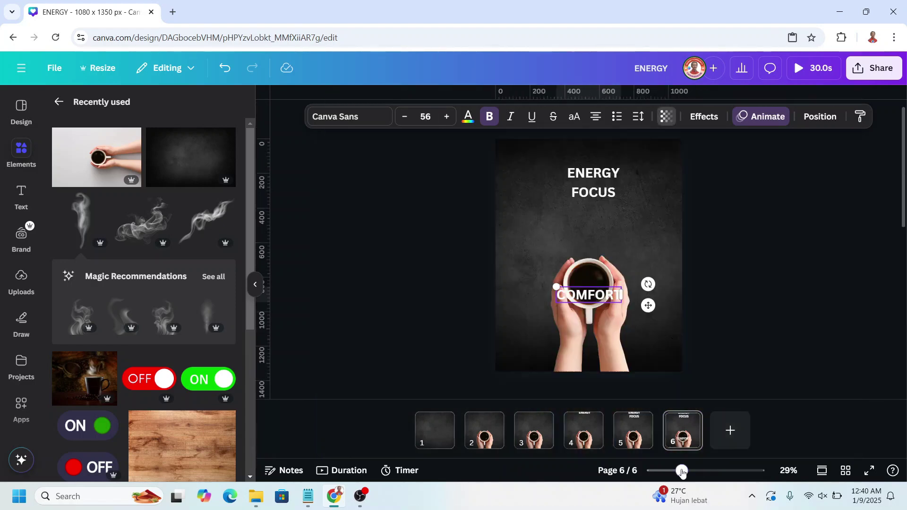
pyautogui.moveTo(648, 306); pyautogui.dragTo(657, 224)
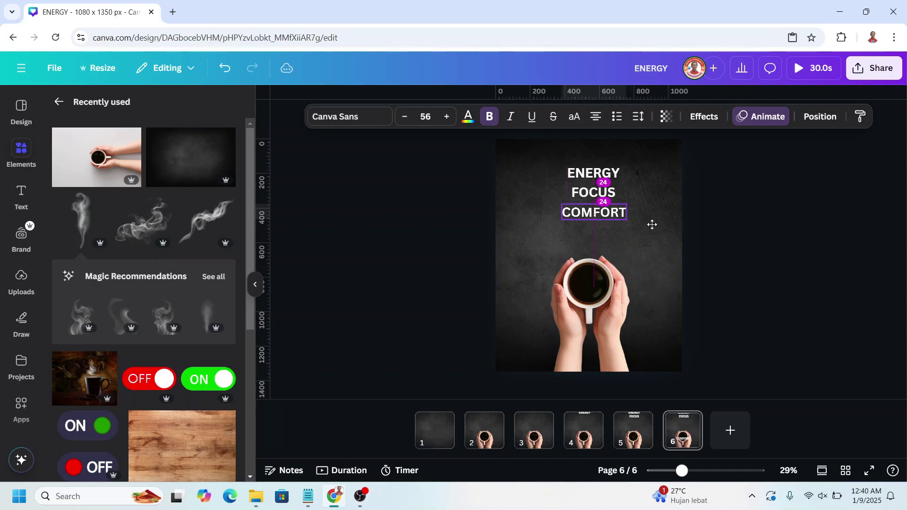
pyautogui.moveTo(652, 224); pyautogui.dragTo(652, 224)
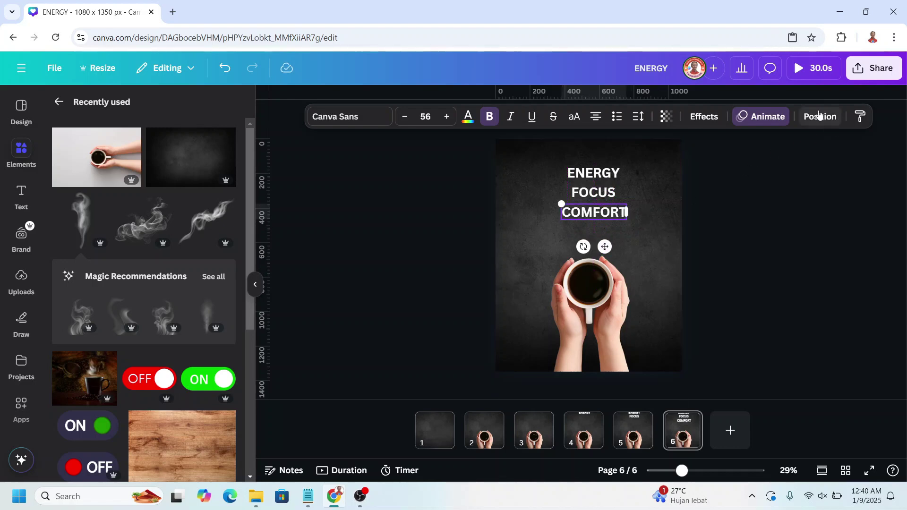
# Move the steam layers above COMFORT and set all three to 45 transparency
pyautogui.click(820, 117)
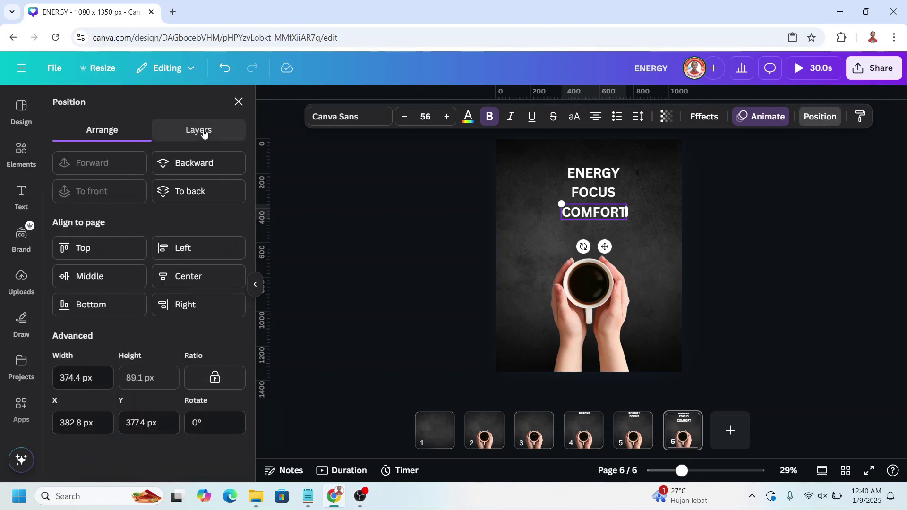
pyautogui.click(201, 131)
pyautogui.moveTo(175, 389); pyautogui.dragTo(175, 290)
pyautogui.keyDown('shift'); pyautogui.click(170, 204); pyautogui.keyUp('shift')
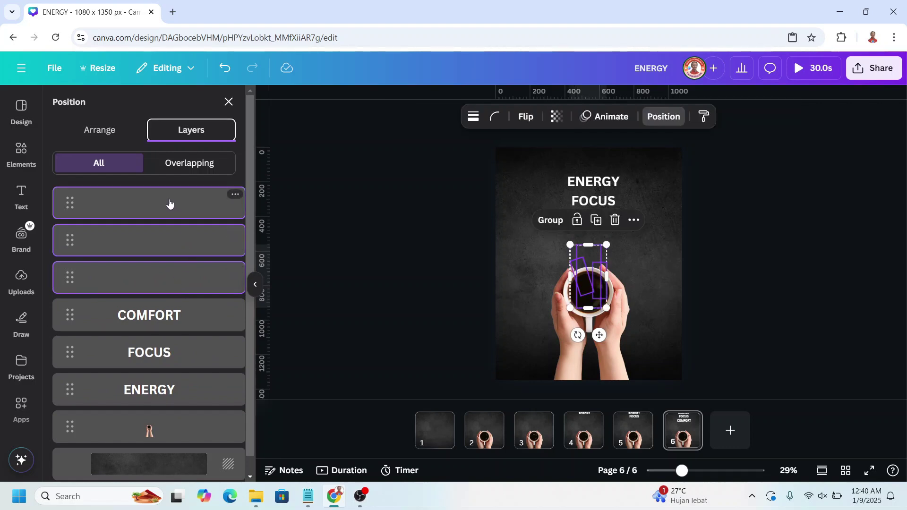
pyautogui.click(558, 118)
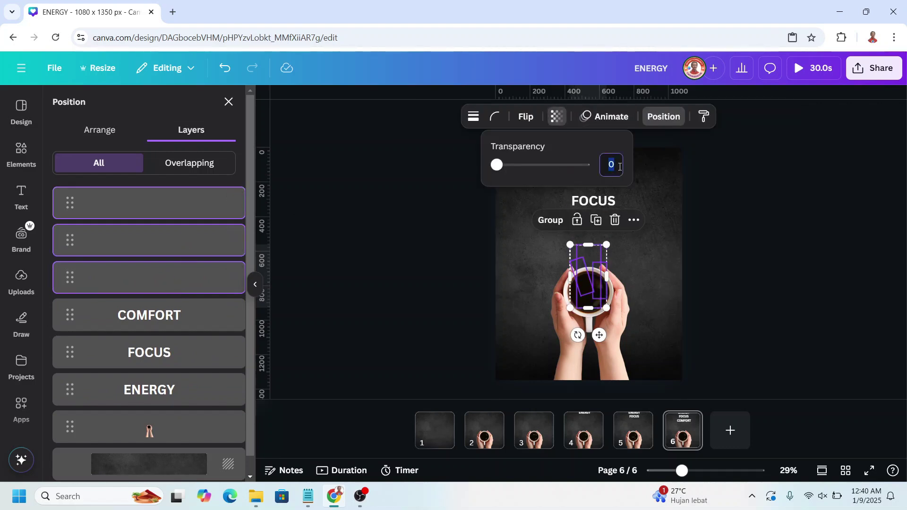
pyautogui.press('Return')
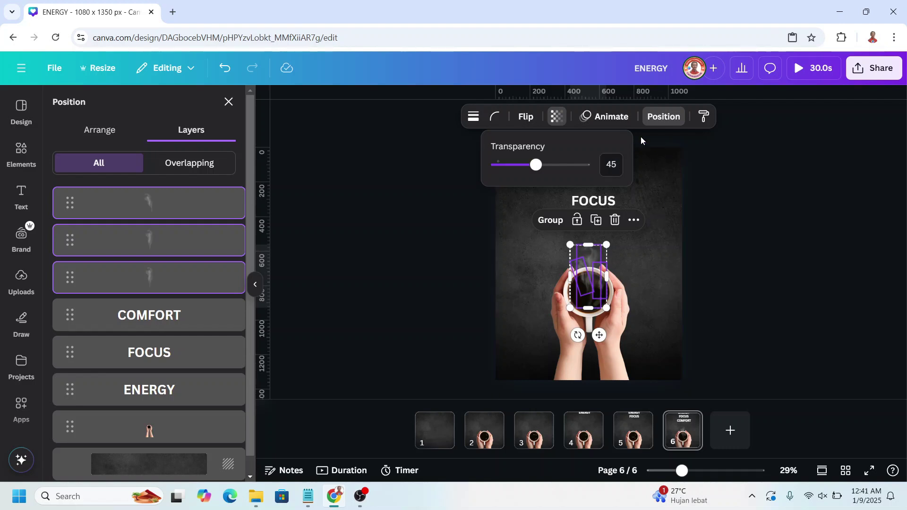
# Give the steam a Flicker animation at minimum speed
pyautogui.click(605, 117)
pyautogui.scroll(-10, 162, 385)
pyautogui.click(145, 366)
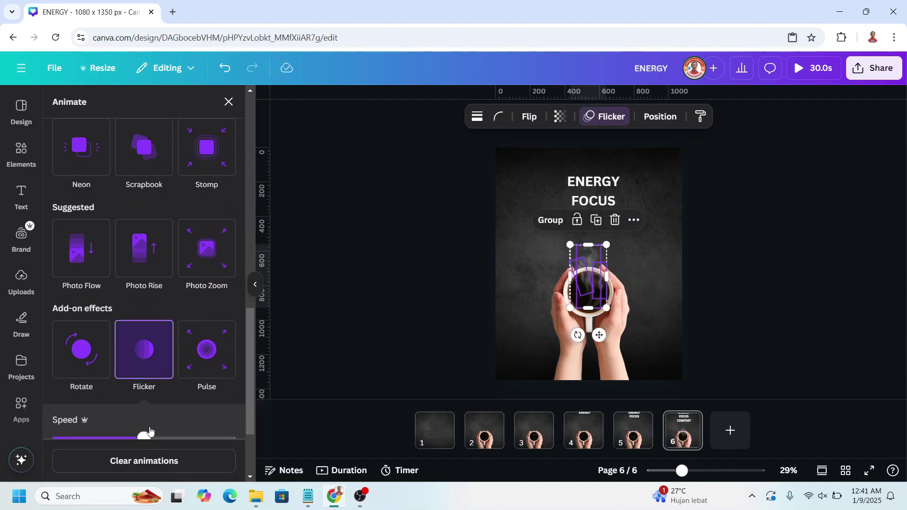
pyautogui.scroll(-3, 153, 391)
pyautogui.moveTo(70, 337); pyautogui.dragTo(33, 339)
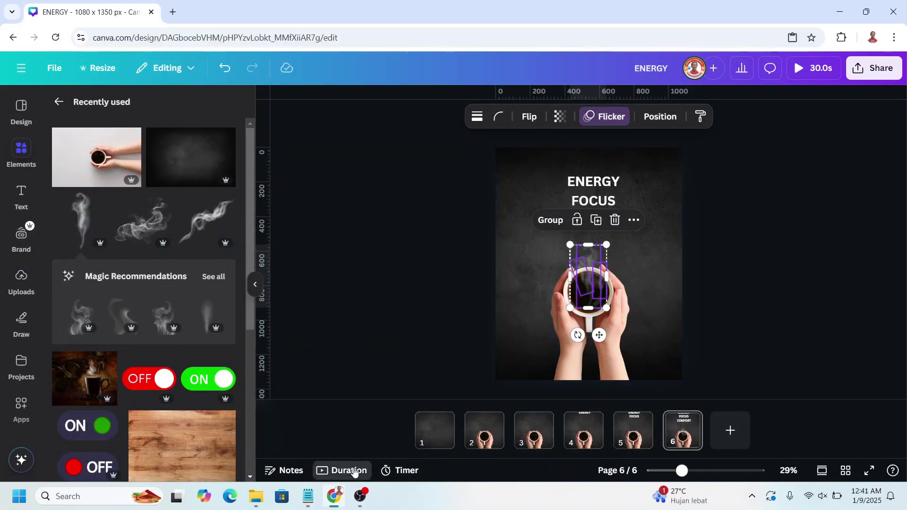
# Set the page timing to 2 seconds and apply it to all pages
pyautogui.click(349, 471)
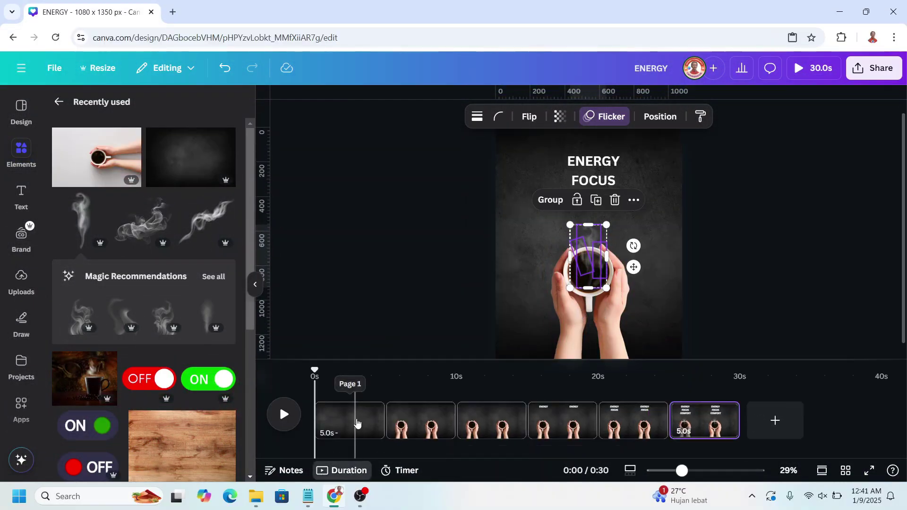
pyautogui.click(357, 423)
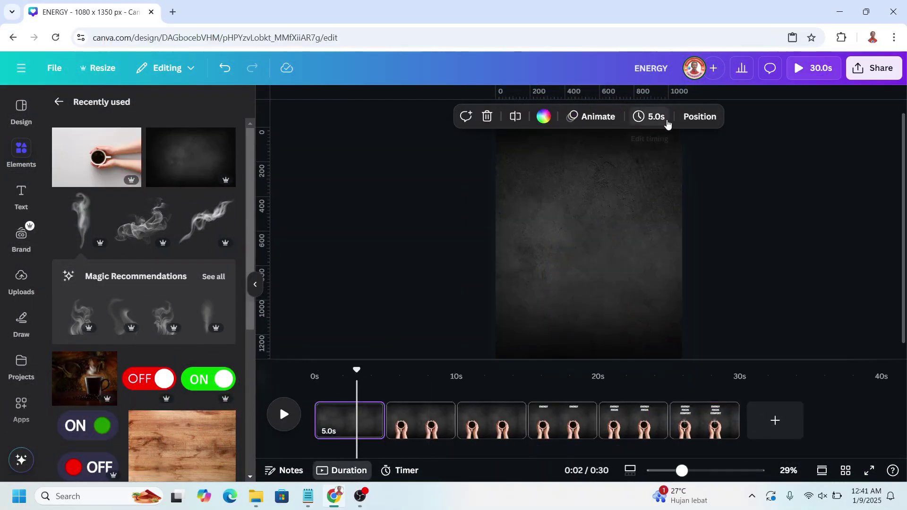
pyautogui.click(660, 122)
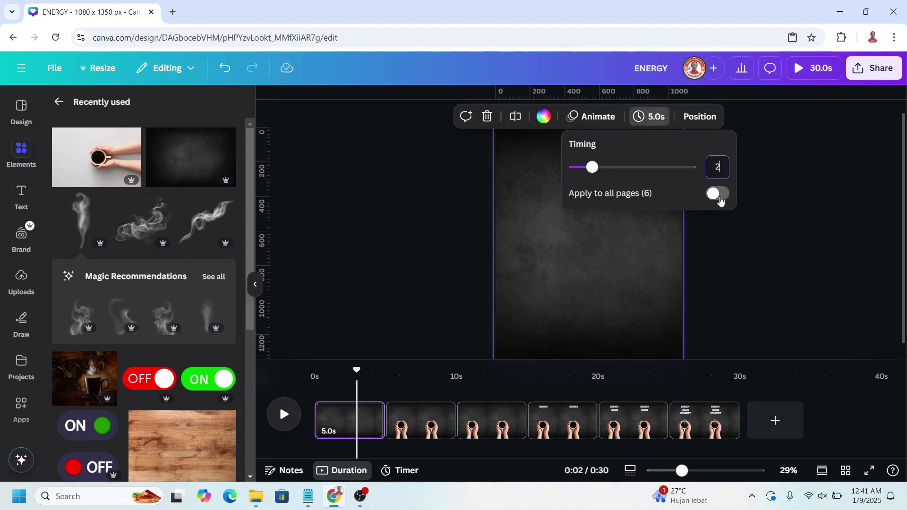
pyautogui.write('2')
pyautogui.click(719, 200)
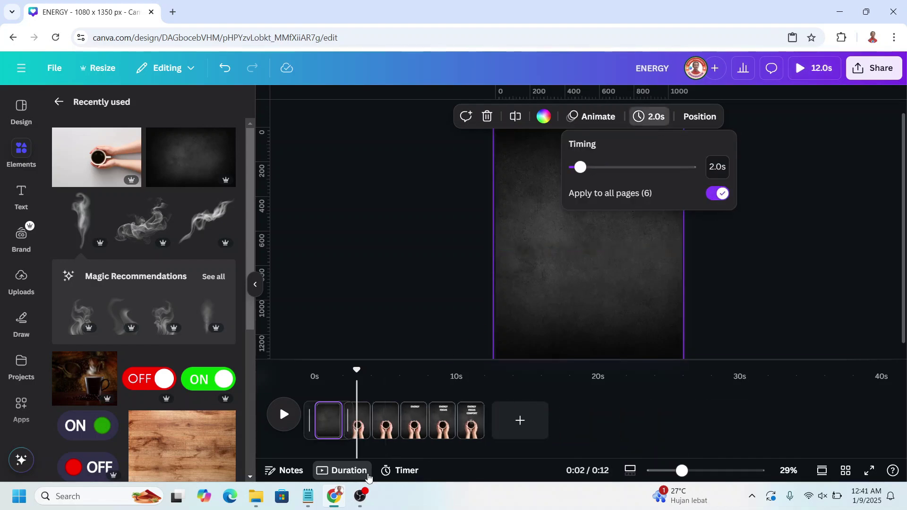
# Add a Match & Move transition and apply it between all pages
pyautogui.click(366, 474)
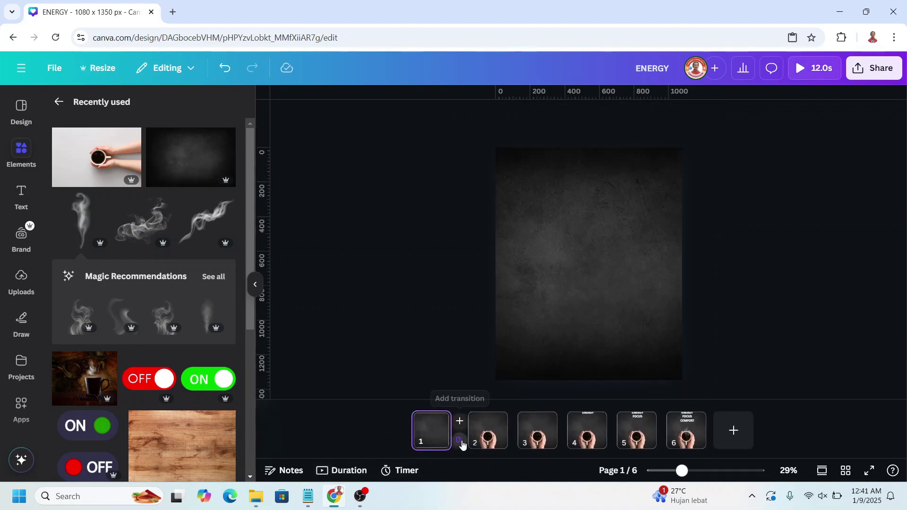
pyautogui.click(462, 444)
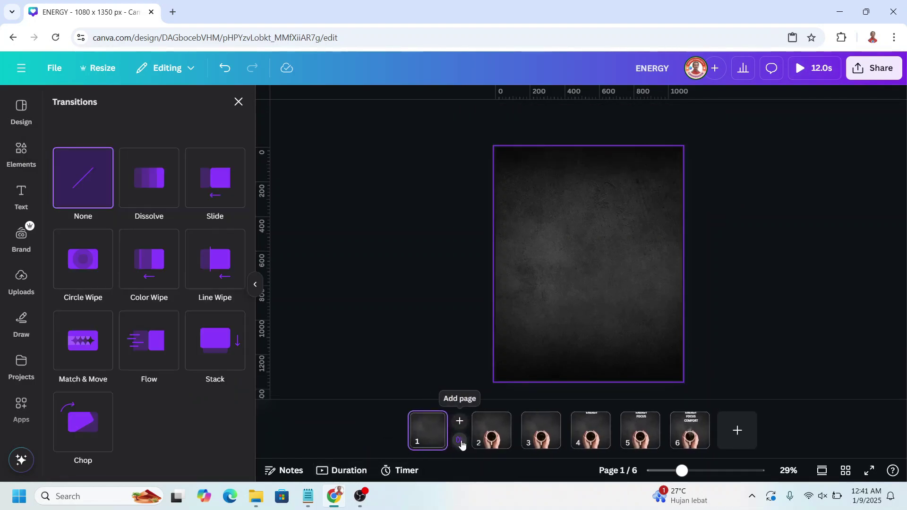
pyautogui.click(89, 351)
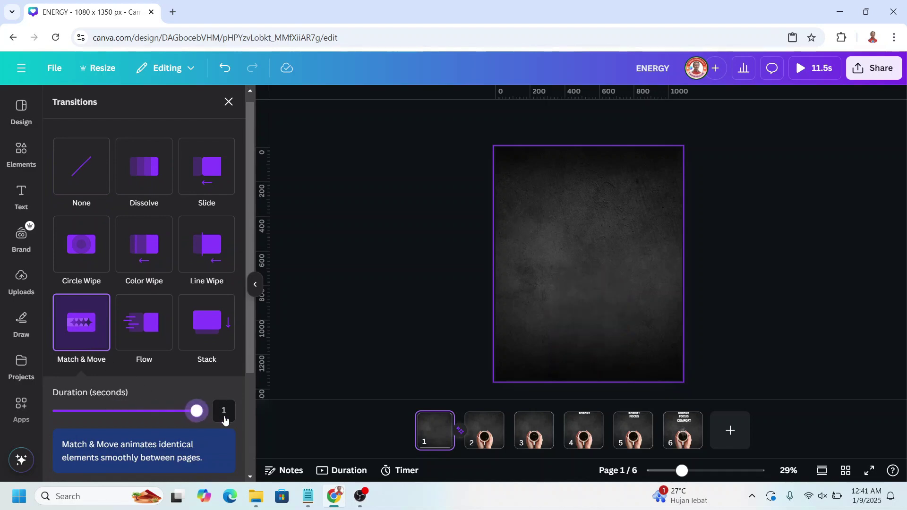
pyautogui.scroll(-3, 201, 384)
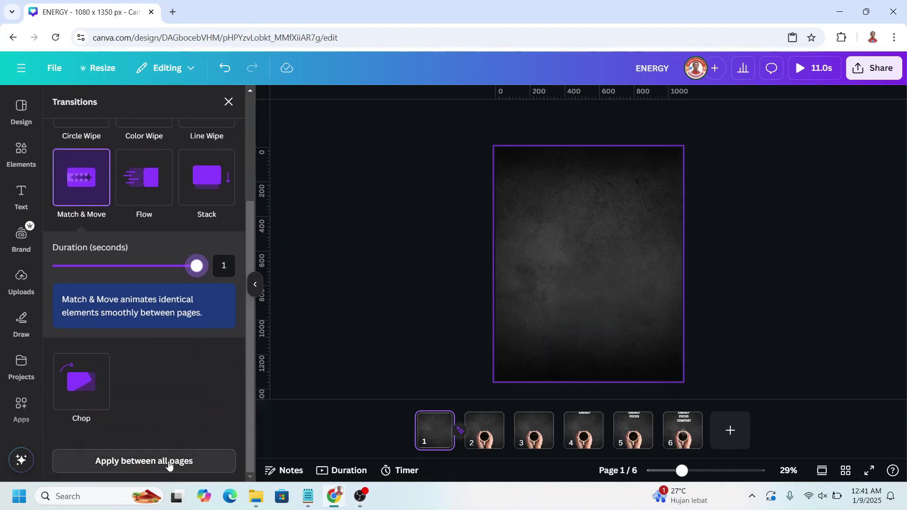
pyautogui.click(169, 462)
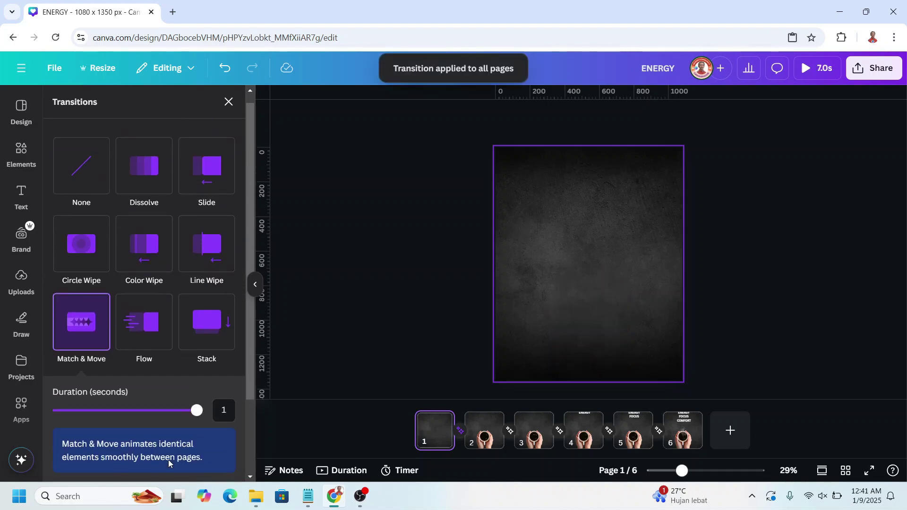
# Set page 6's duration to 4 seconds and select both steam wisps above the cup
pyautogui.click(689, 441)
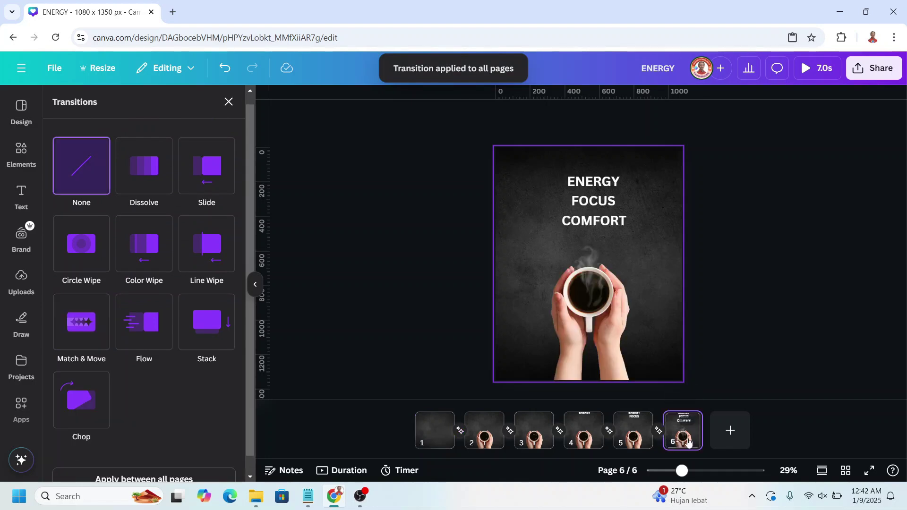
pyautogui.click(349, 470)
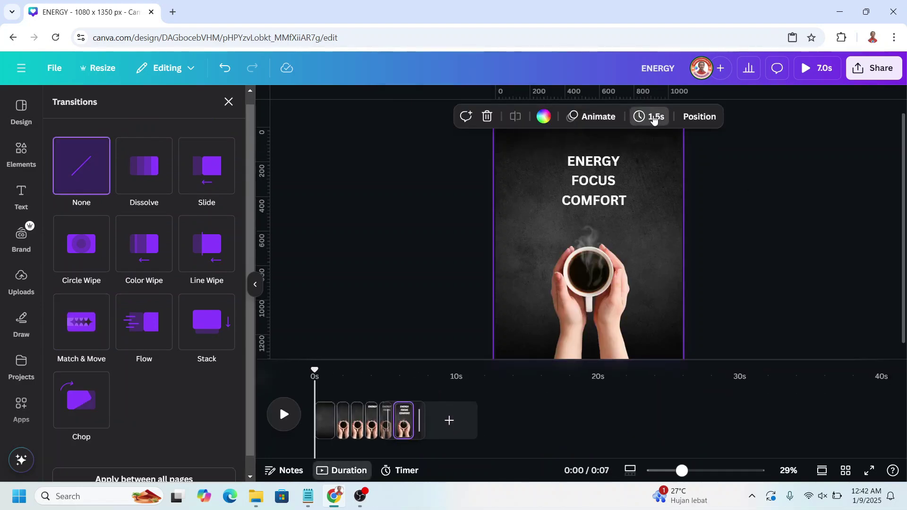
pyautogui.click(653, 117)
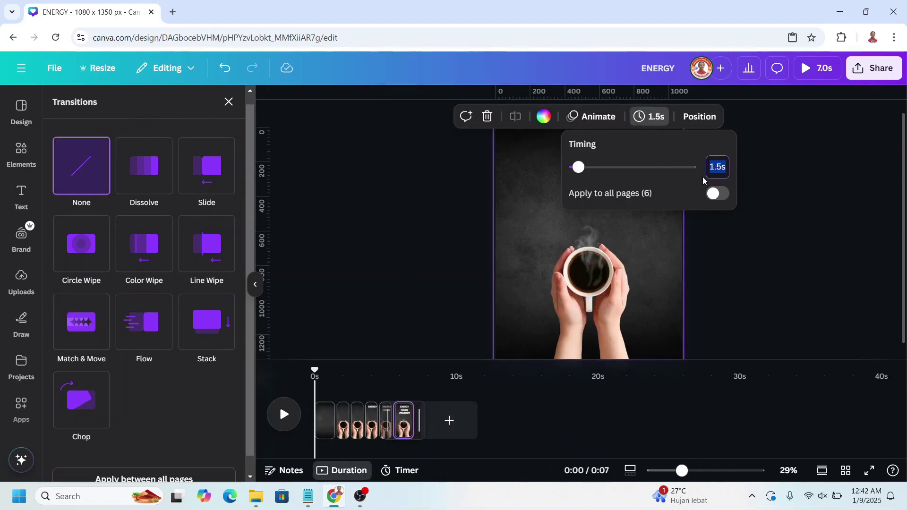
pyautogui.press('Return')
pyautogui.click(598, 241)
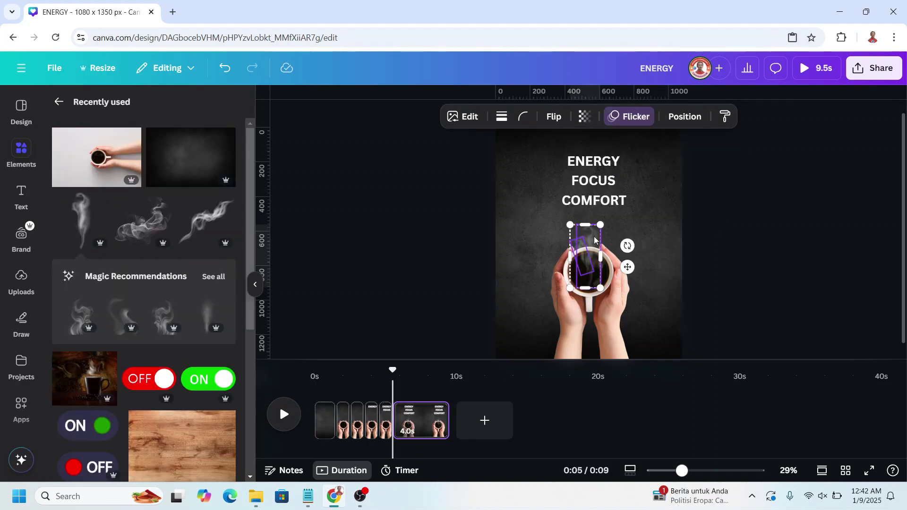
pyautogui.keyDown('shift'); pyautogui.click(599, 248); pyautogui.keyUp('shift')
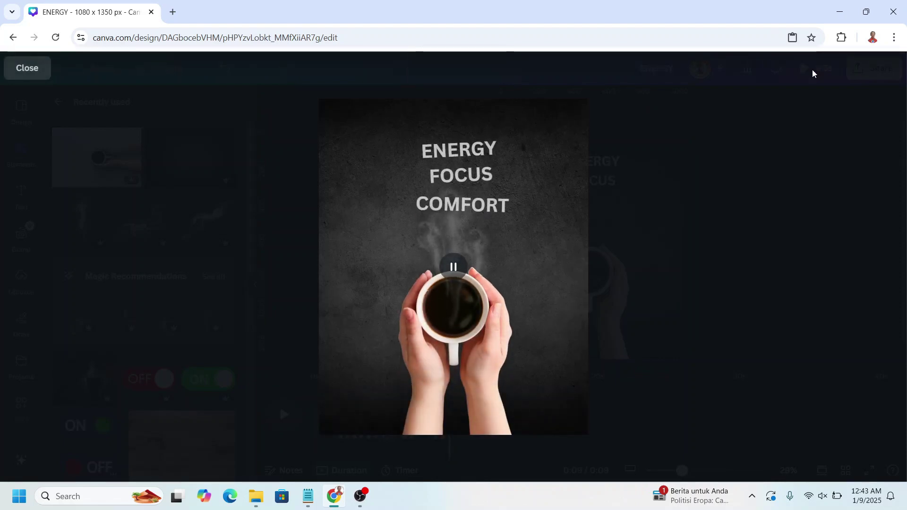
# Close the playback preview and open Share > Download settings for the MP4 video
pyautogui.click(30, 73)
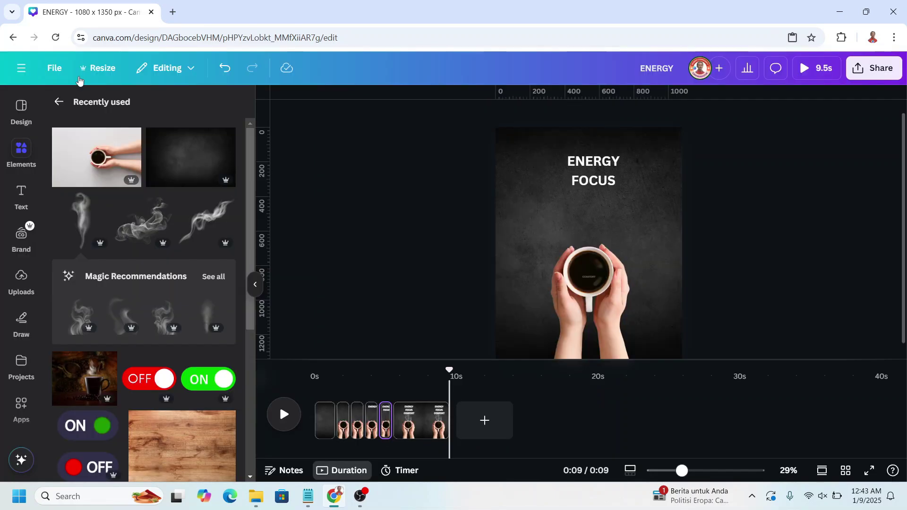
pyautogui.click(880, 70)
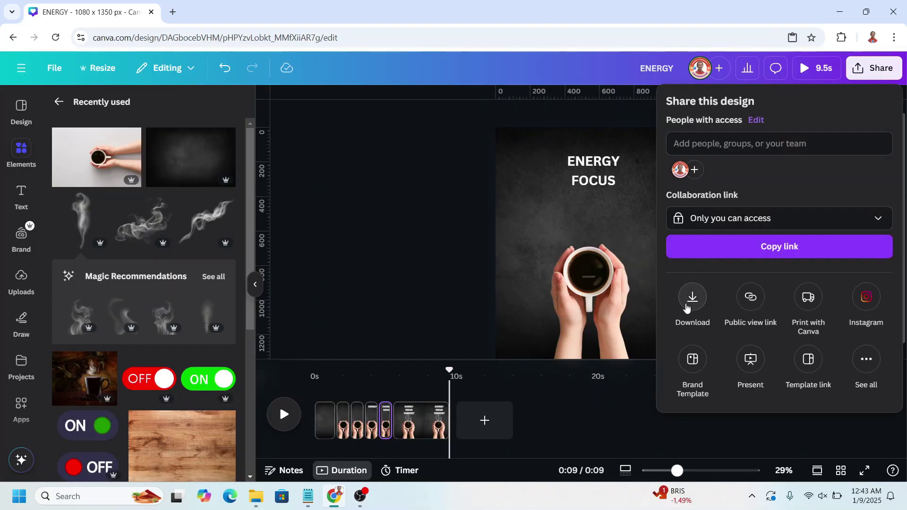
pyautogui.click(690, 297)
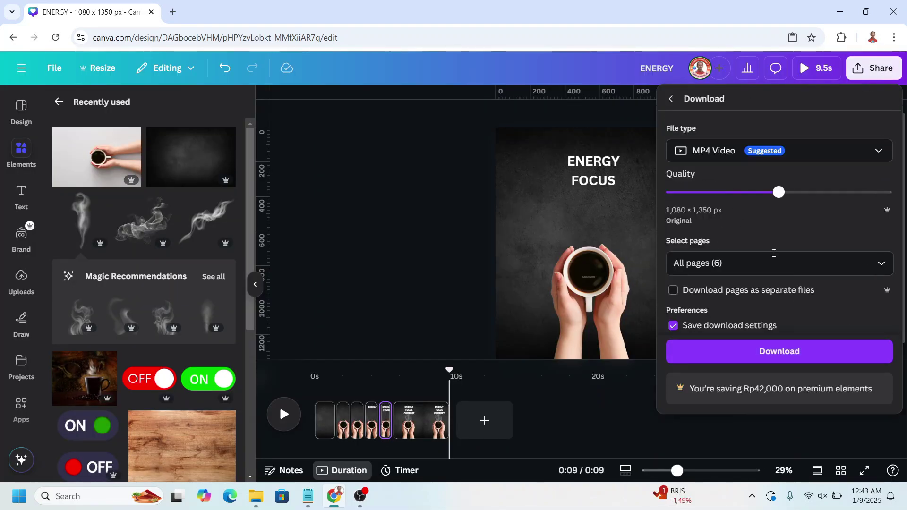